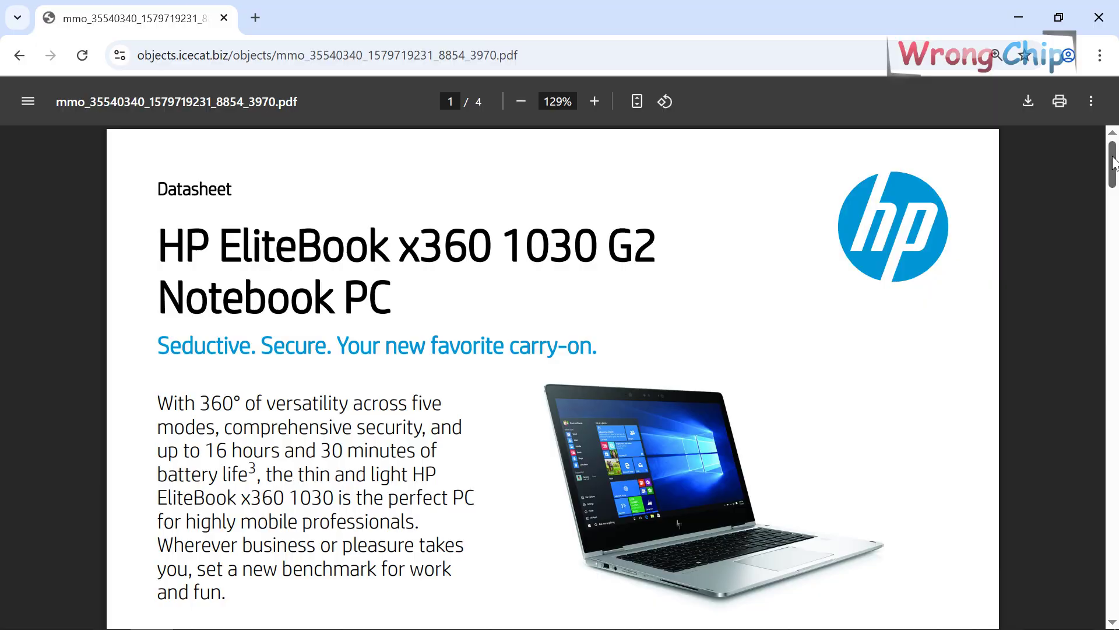
Step: Scroll the EliteBook datasheet to page 2 and highlight the two Processor family lines
scroll(1115, 188, "down", 3)
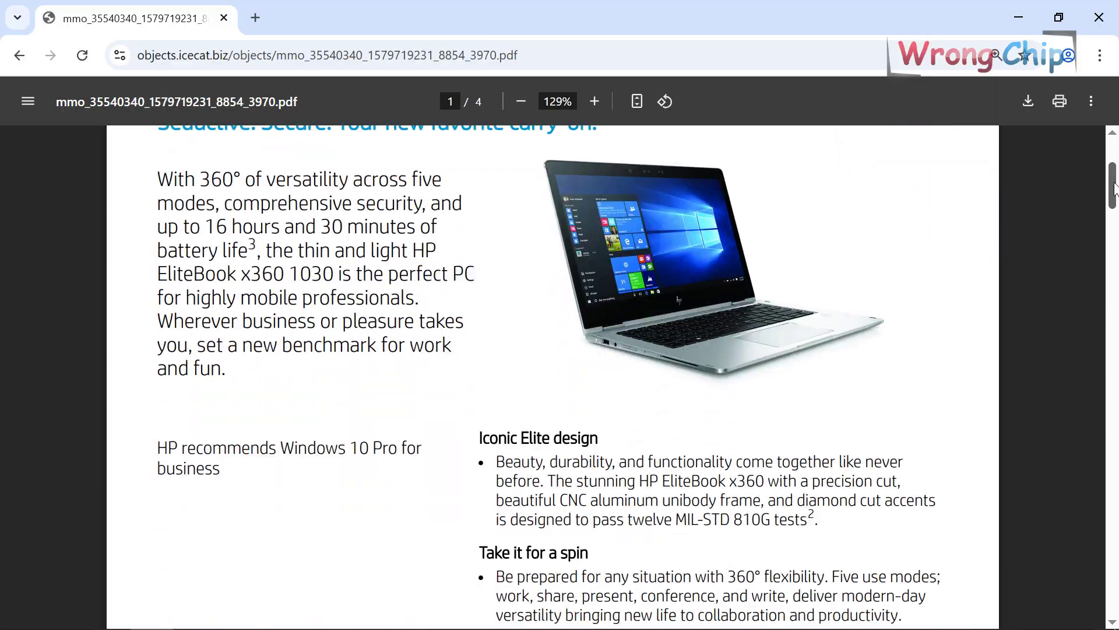
scroll(1115, 187, "down", 15)
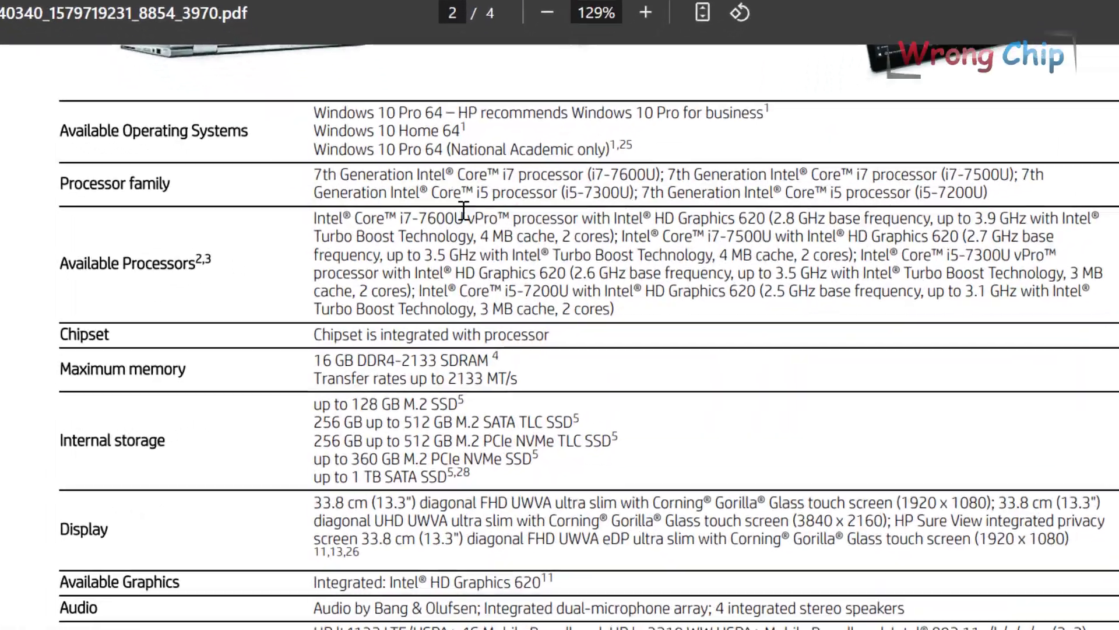
left_click_drag(313, 175, 988, 194)
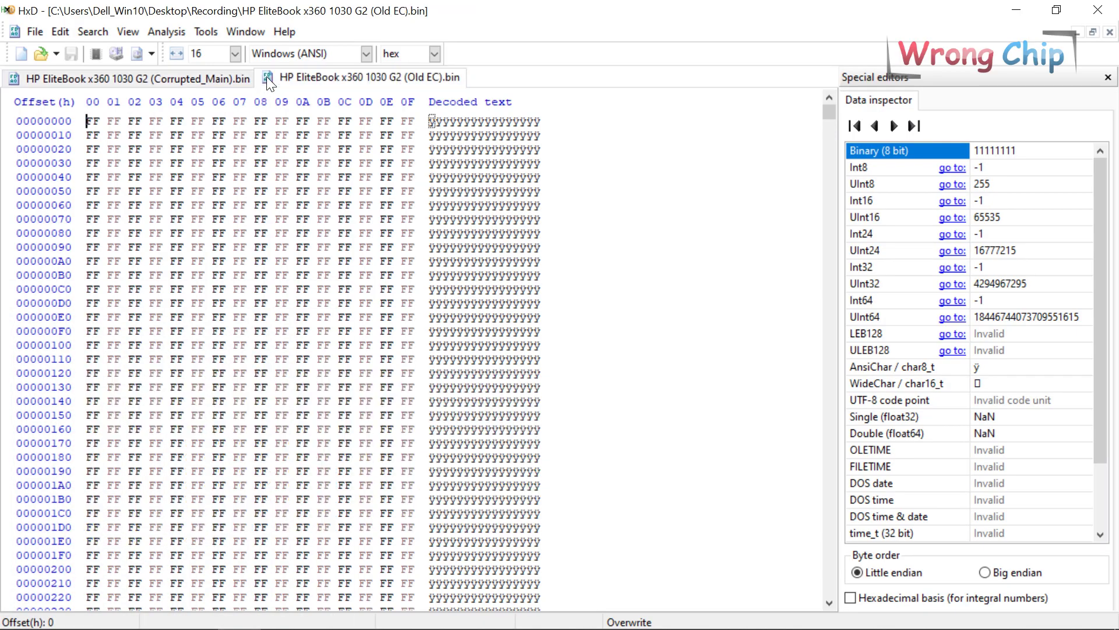
Step: Mark the 5A A5 F0 0F signature in Corrupted_Main and select all to read its 16,384 KB length
left_click(200, 78)
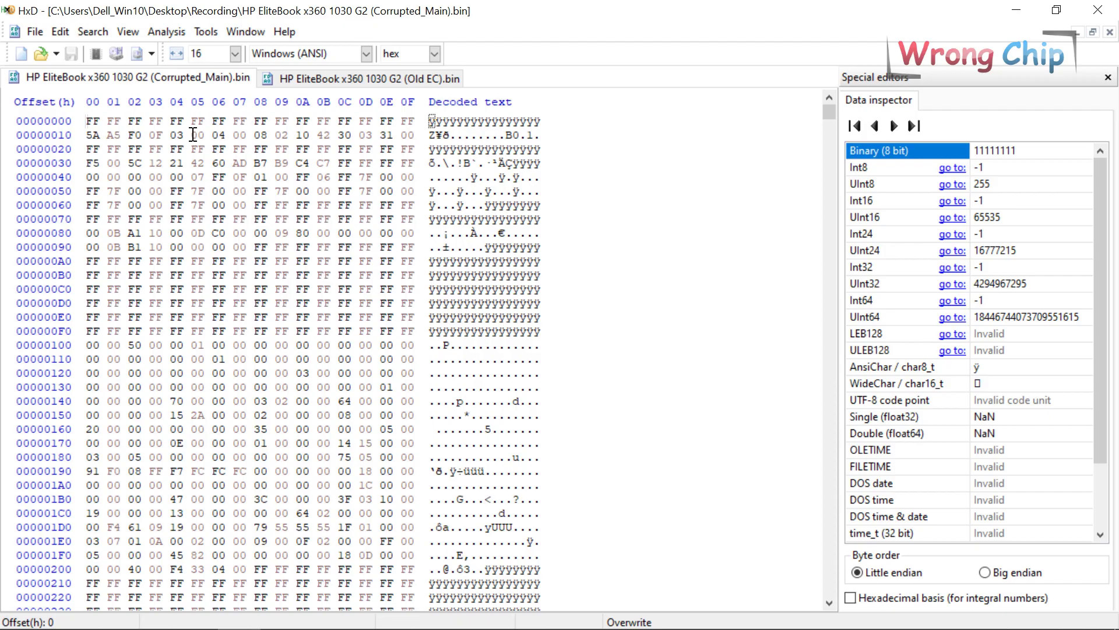
left_click_drag(89, 135, 159, 136)
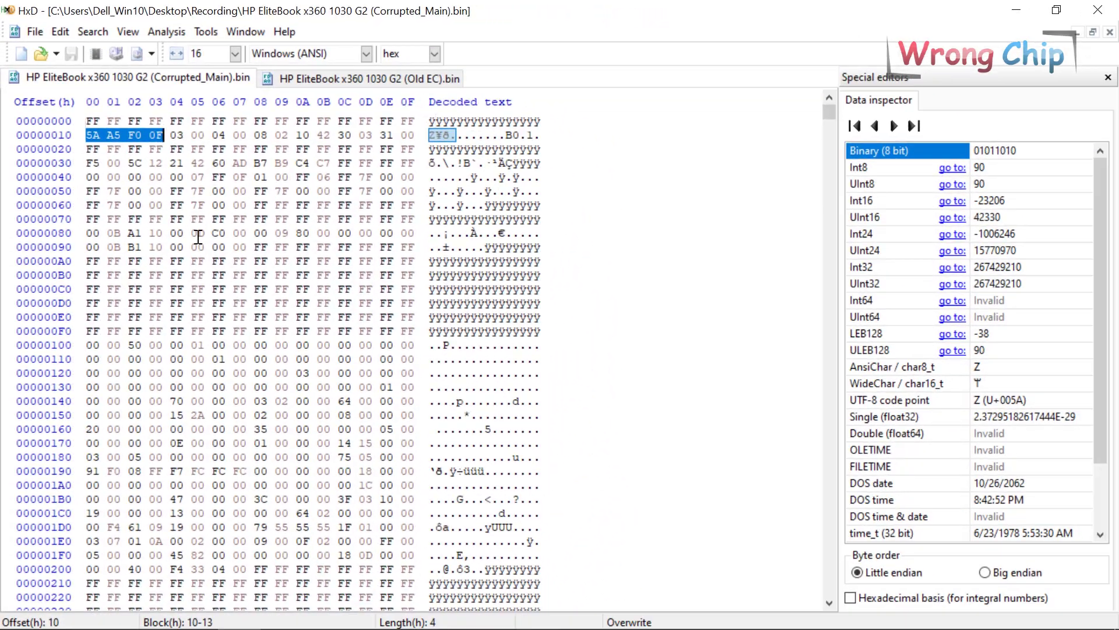
key("ctrl+a")
left_click(453, 415)
left_click(453, 430, "shift")
key("ctrl+a")
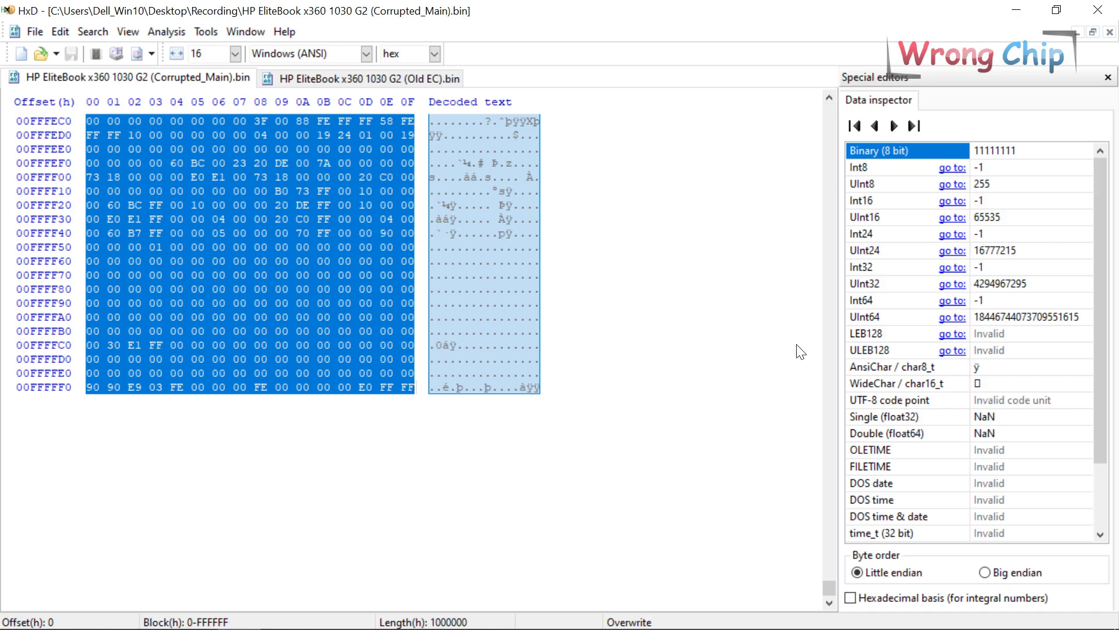
left_click(1026, 10)
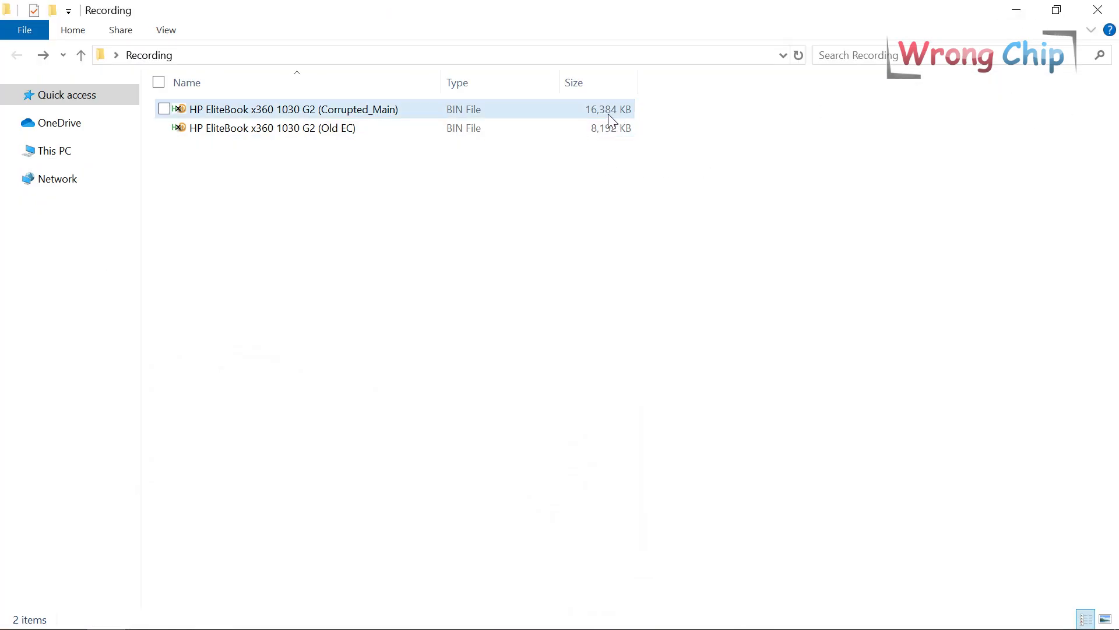
key("alt+Tab")
Step: Select all of the Old EC dump and confirm its 8,192 KB size in the folder
left_click(324, 77)
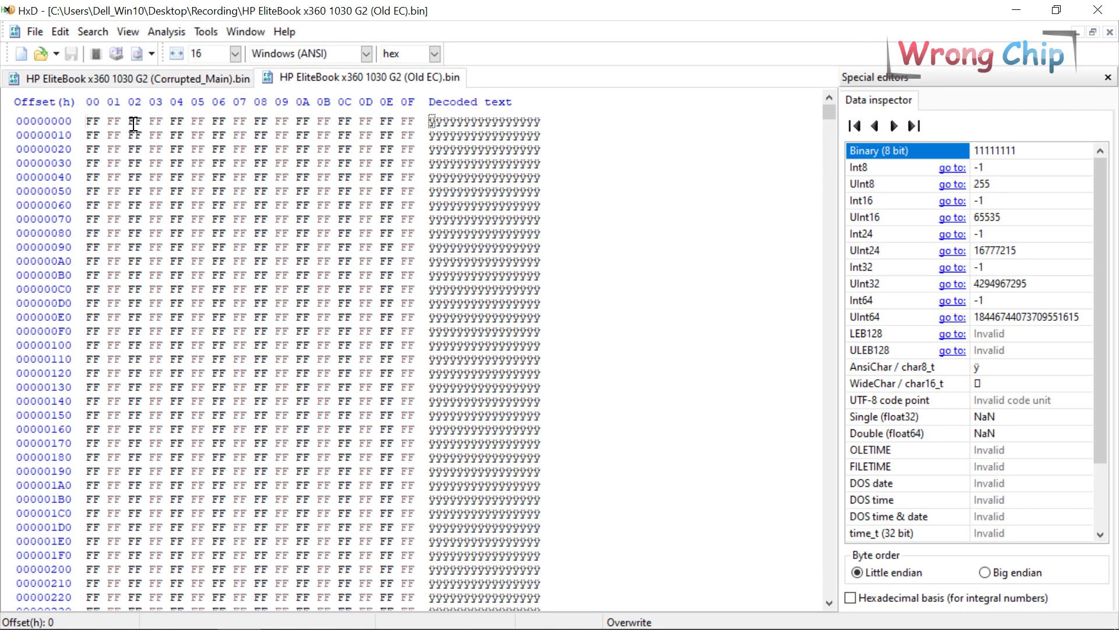
left_click_drag(87, 119, 429, 195)
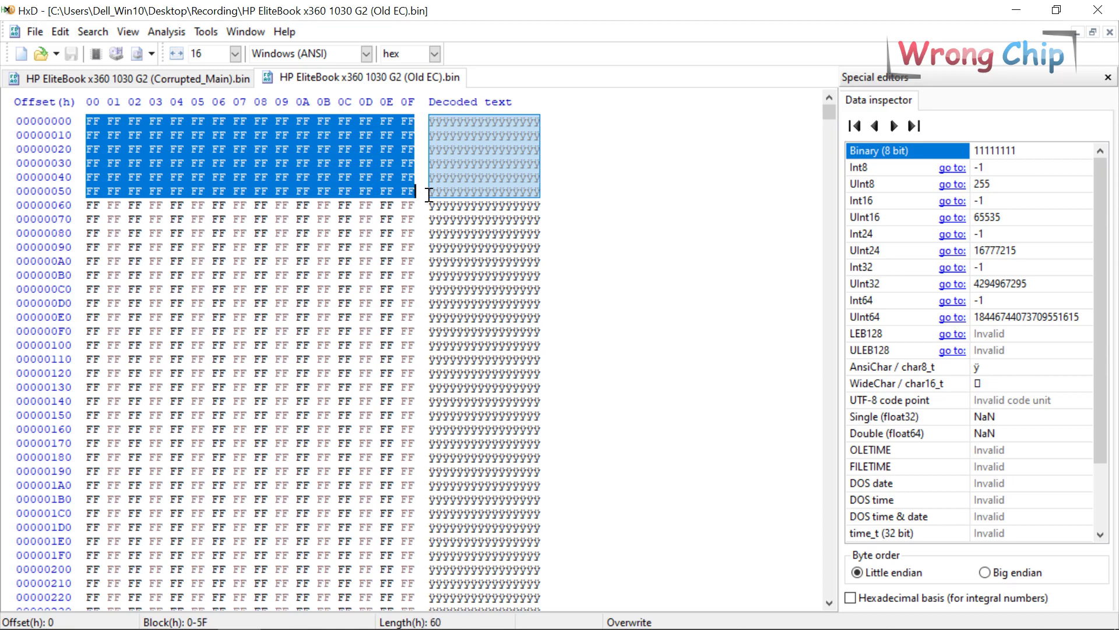
key("ctrl+a")
scroll(492, 267, "down", 4)
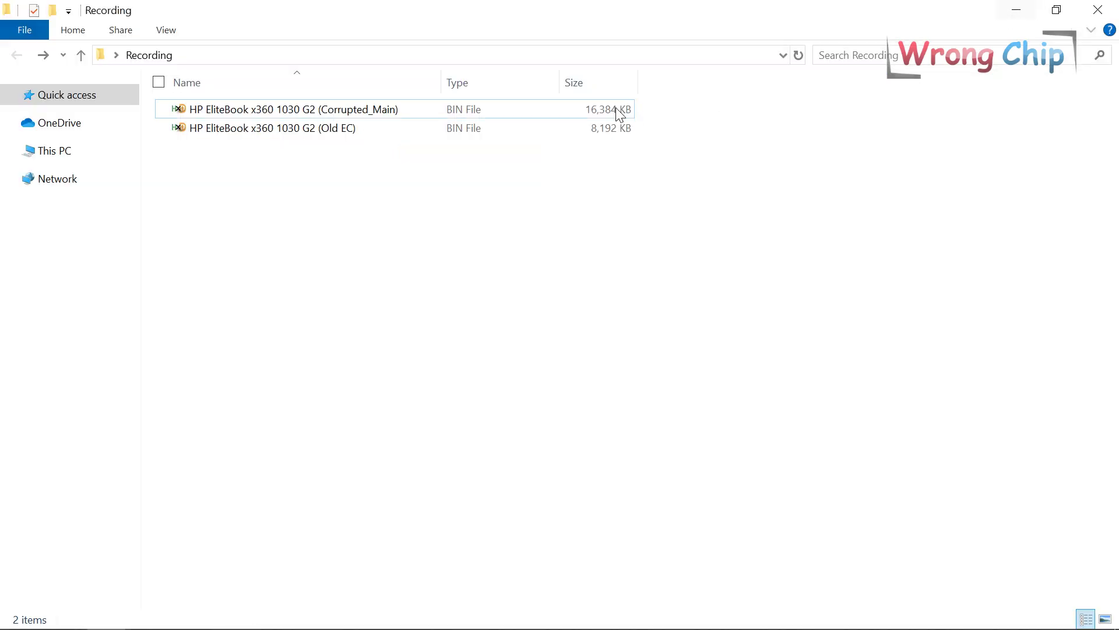
left_click(1016, 10)
double_click(603, 133)
left_click(140, 78)
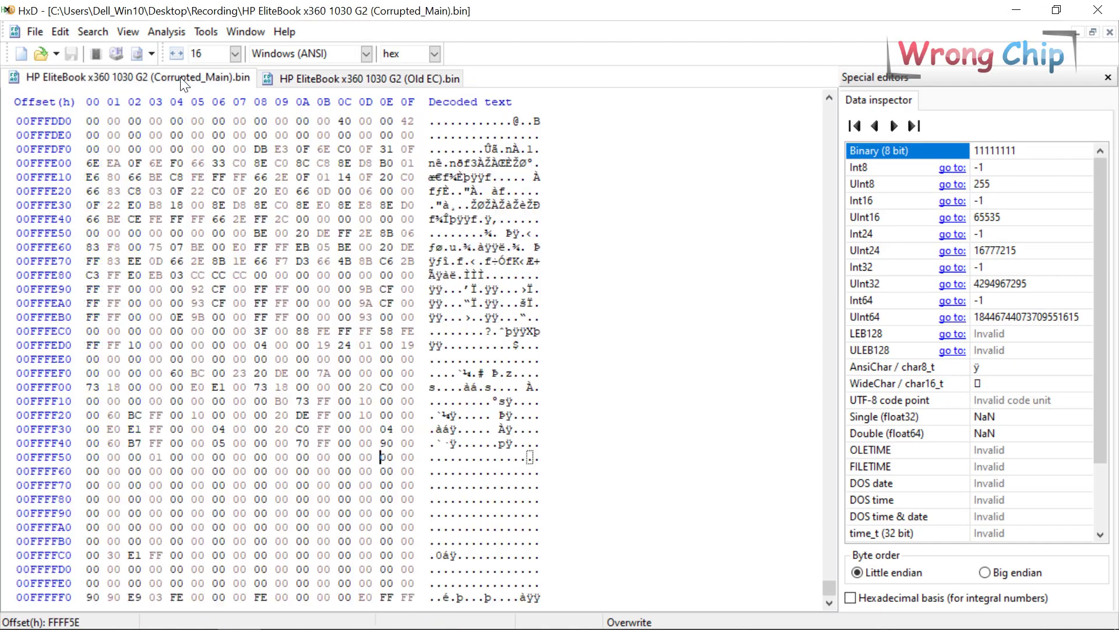
Step: Search Corrupted_Main for 'book' as UTF-16 little-endian text
key("ctrl+f")
type("book")
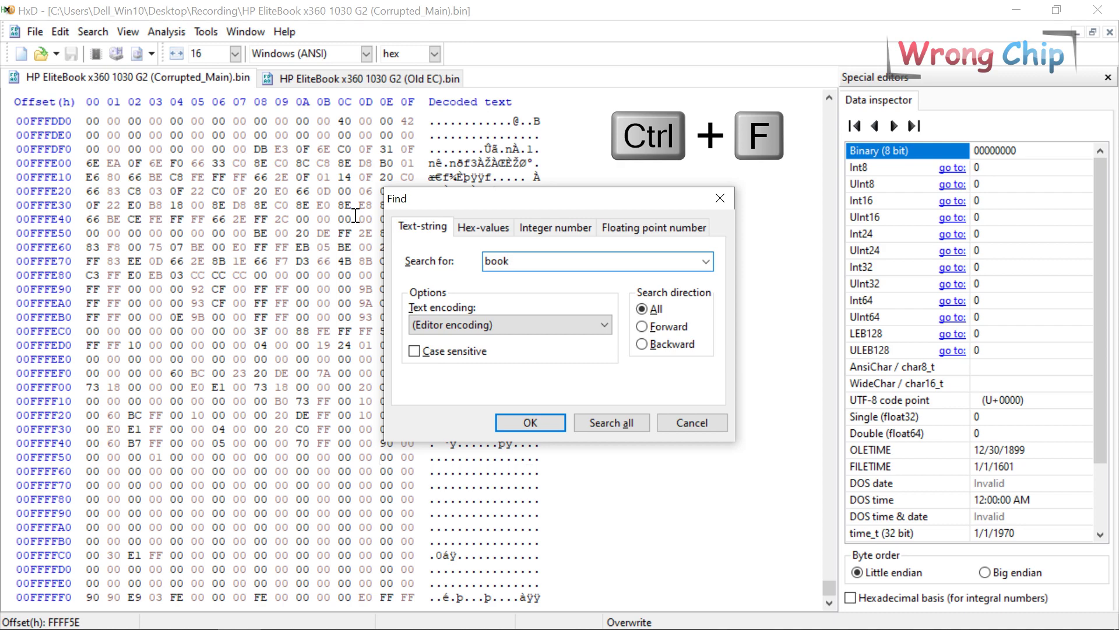
key("Tab")
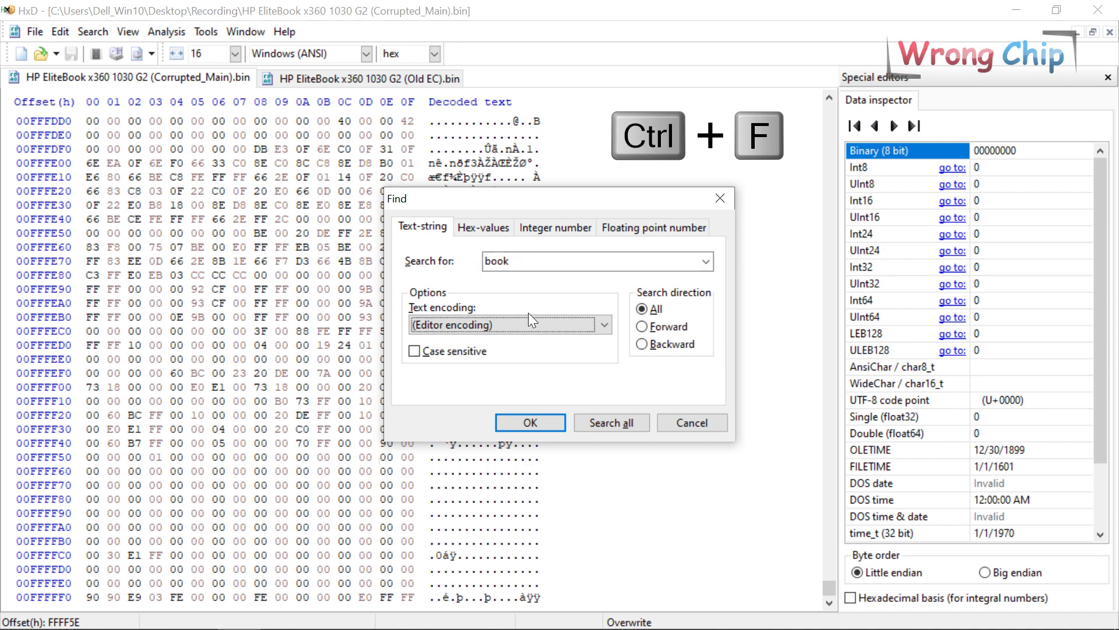
left_click(523, 322)
left_click(509, 355)
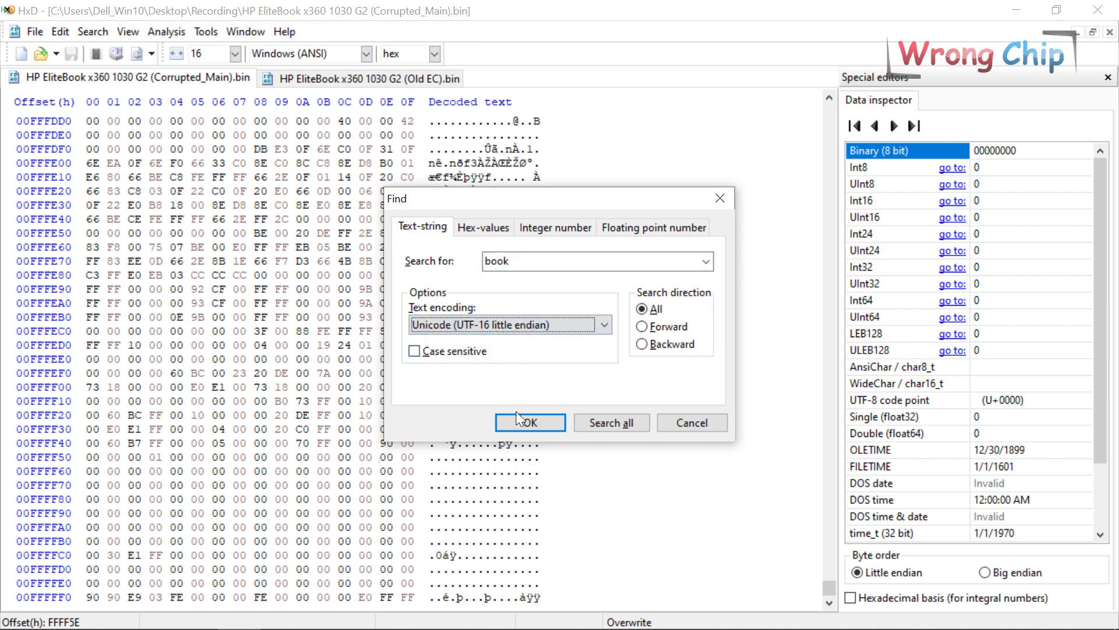
left_click(520, 421)
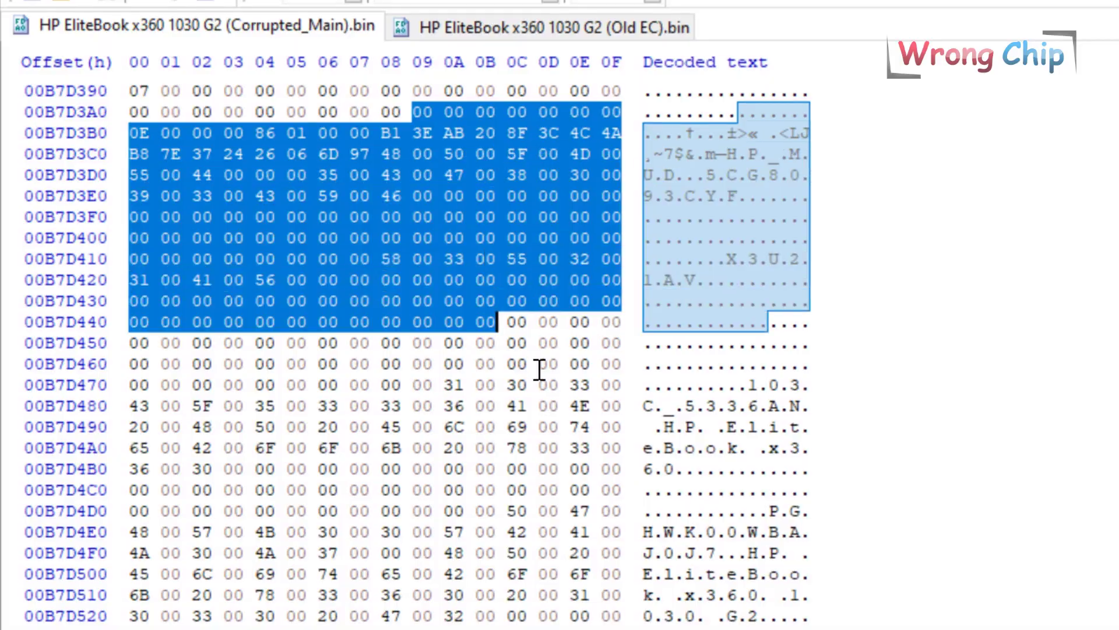
Step: Inspect the found DMI strings and copy the laptop's serial number from the decoded text
left_click_drag(540, 369, 583, 575)
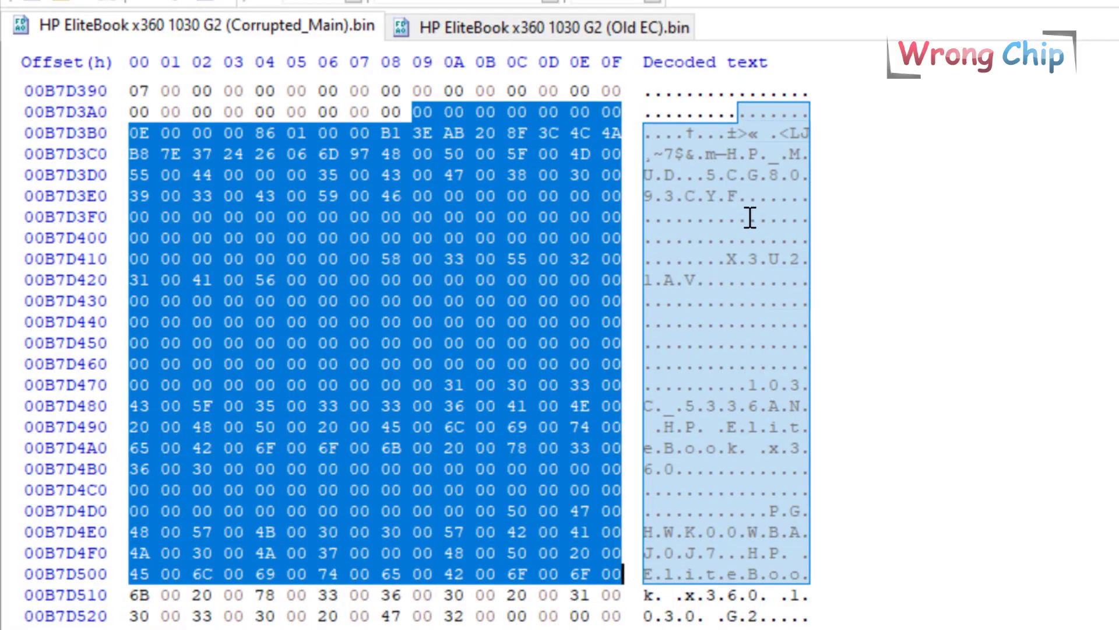
left_click_drag(706, 175, 737, 197)
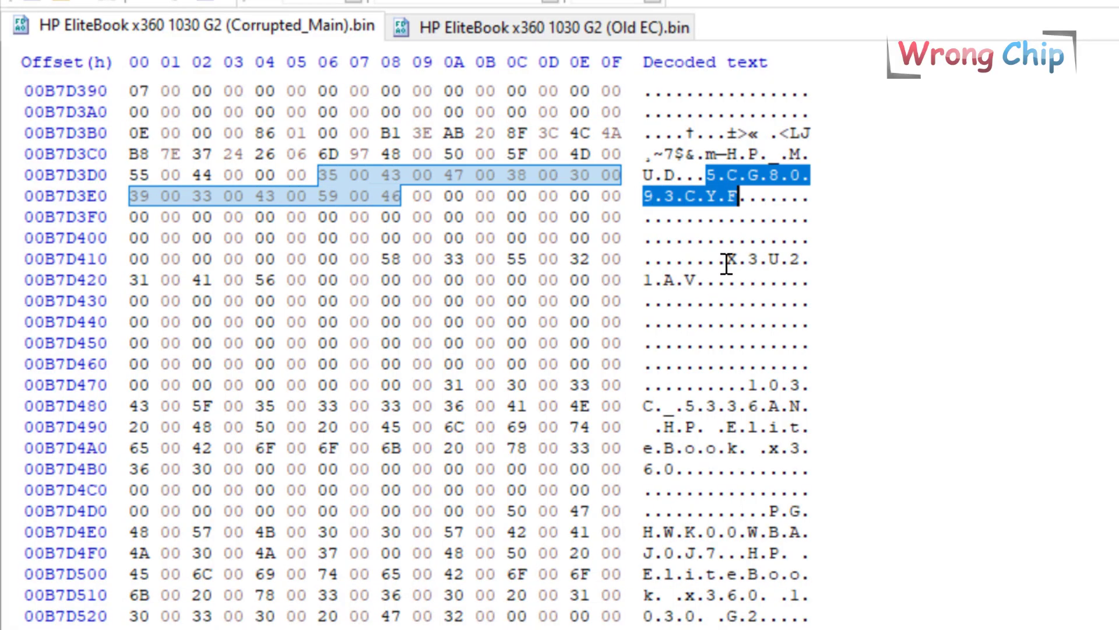
left_click_drag(727, 259, 708, 281)
left_click_drag(770, 510, 716, 551)
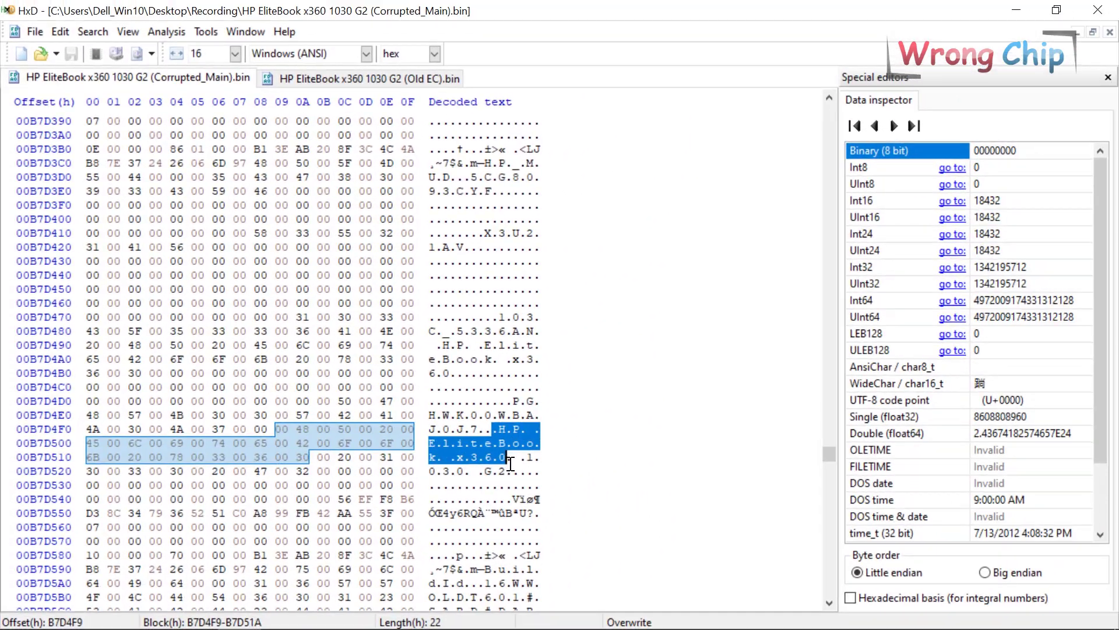
scroll(766, 502, "down", 4)
left_click_drag(750, 468, 780, 593)
scroll(510, 396, "up", 7)
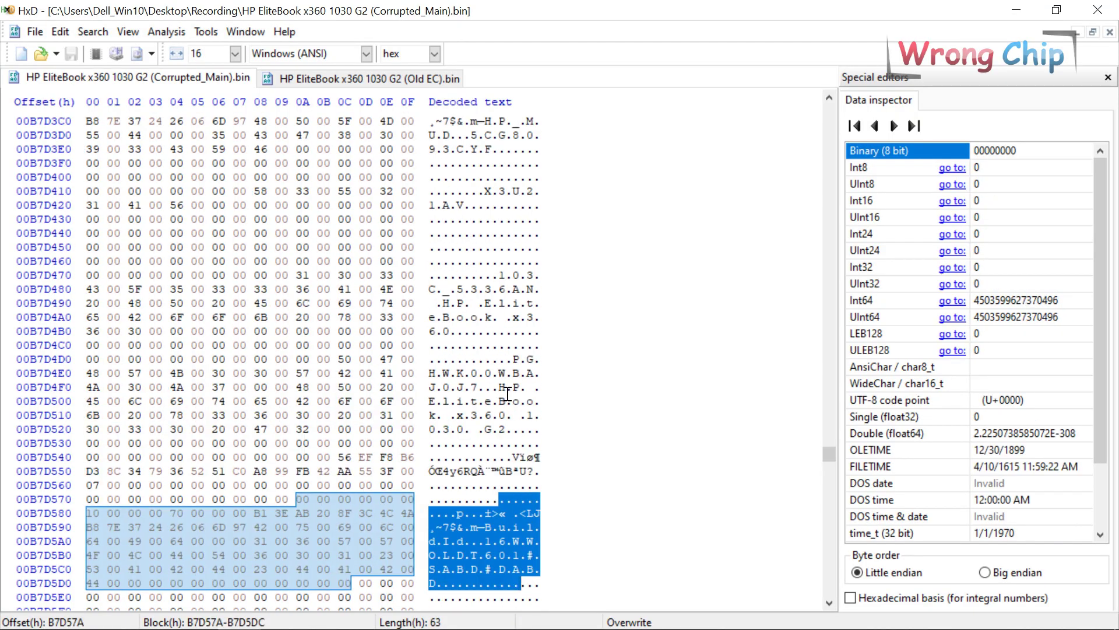
left_click_drag(476, 299, 496, 319)
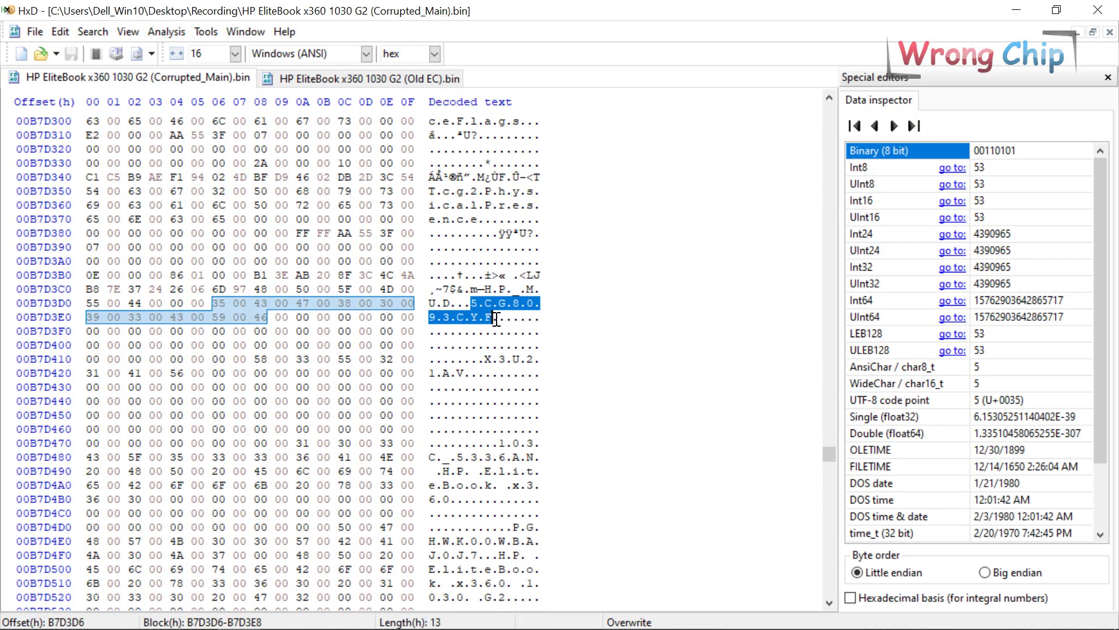
key("ctrl+c")
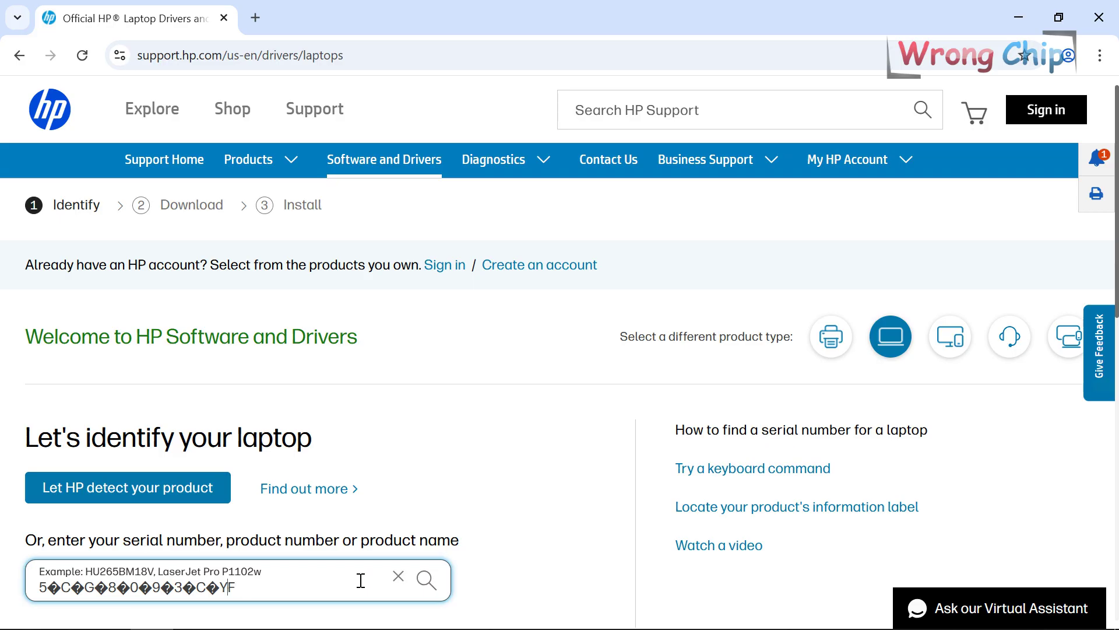
Step: Strip the stray characters from the pasted serial and look up the laptop on HP Support
key("Left")
key("BackSpace")
key("Left")
key("BackSpace")
key("Left")
key("BackSpace")
key("Left")
key("BackSpace")
key("Left")
key("BackSpace")
key("Left")
key("BackSpace")
key("Left")
key("BackSpace")
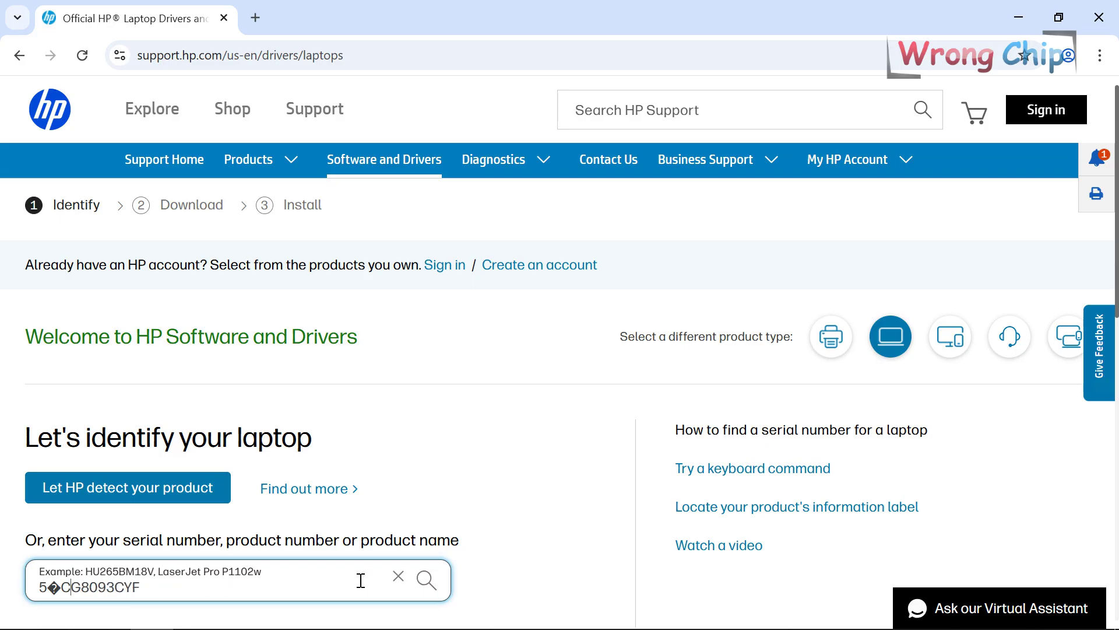
key("Left")
key("BackSpace")
key("Return")
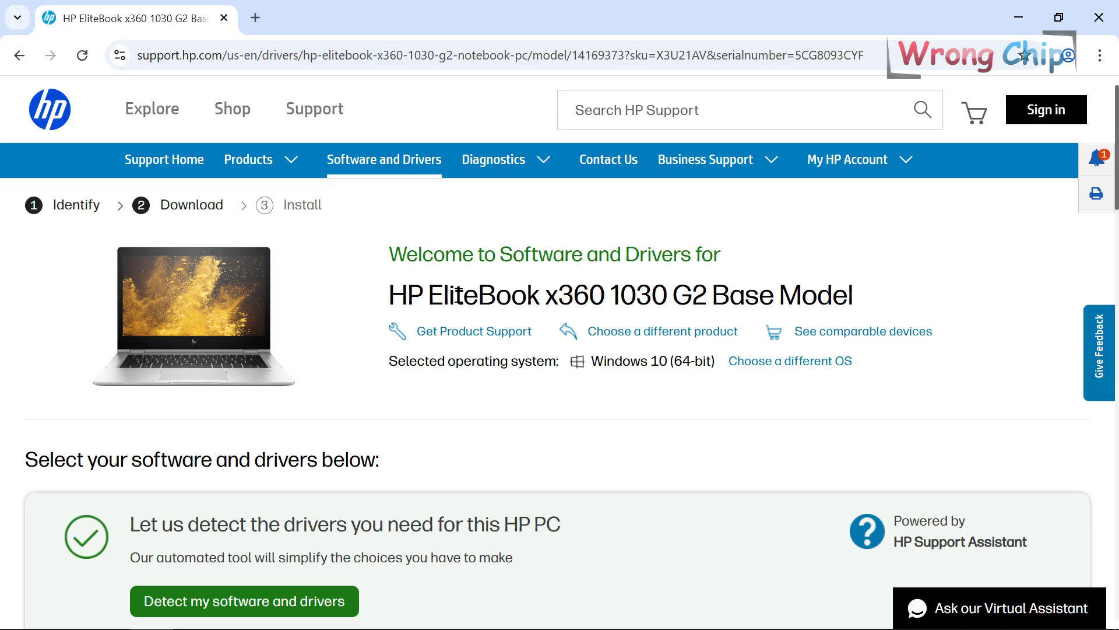
Step: Expand the BIOS section to show the P80 BIOS Update 01.51 Rev.A
left_click_drag(388, 294, 708, 295)
scroll(166, 340, "down", 7)
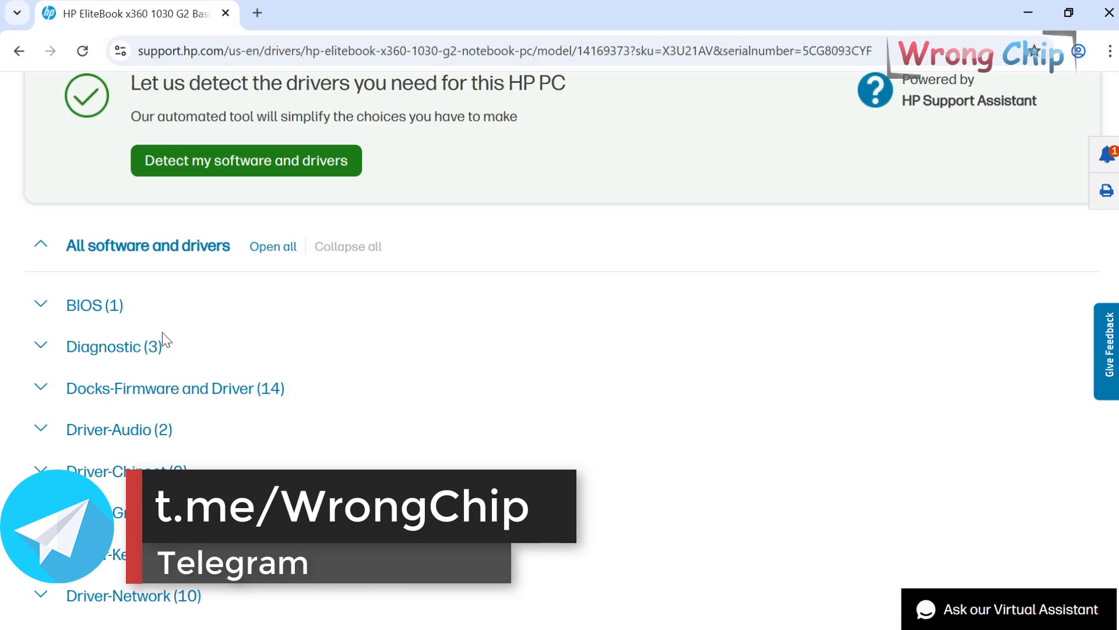
left_click(44, 303)
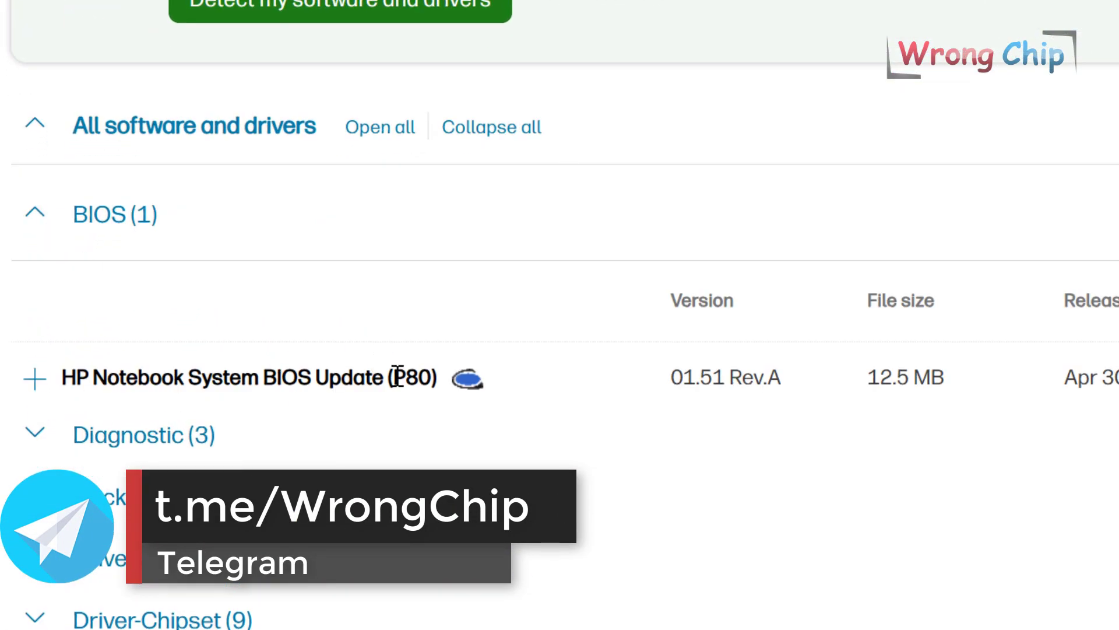
left_click_drag(395, 378, 430, 383)
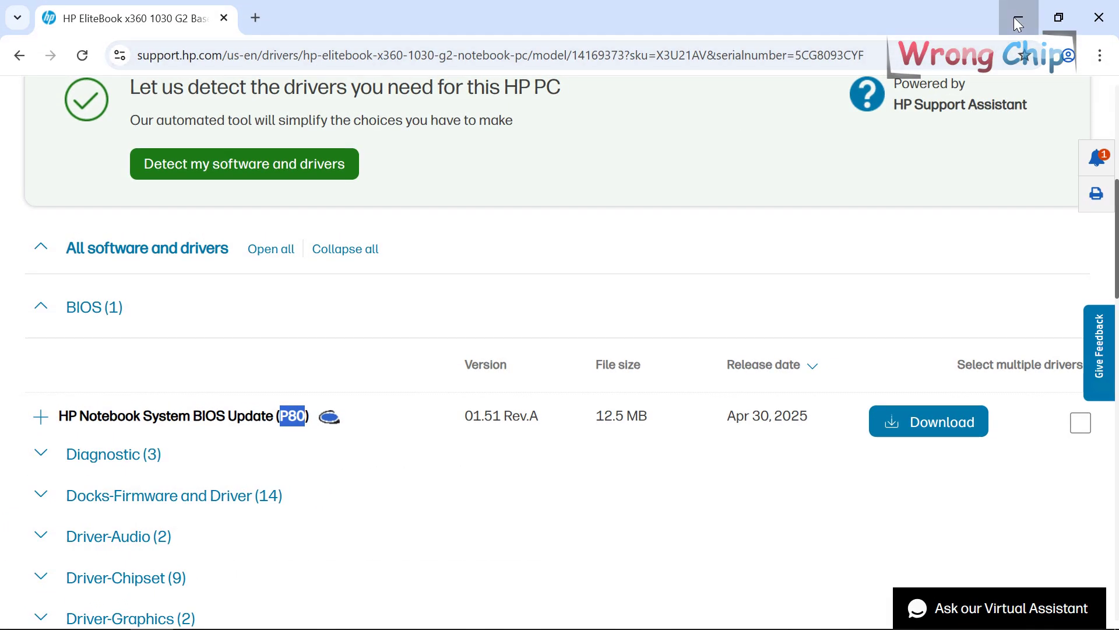
Step: Find the P80 BIOS tag in Corrupted_Main and select its version byte 31
left_click(1018, 24)
key("ctrl+f")
key("ctrl+v")
left_click(561, 325)
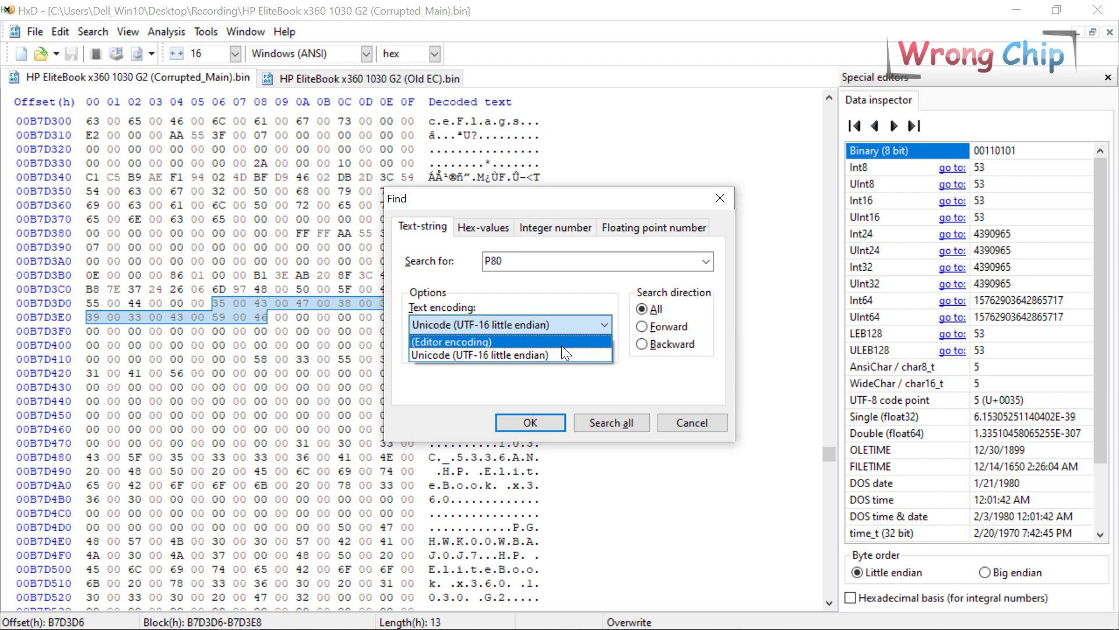
left_click(561, 342)
key("Return")
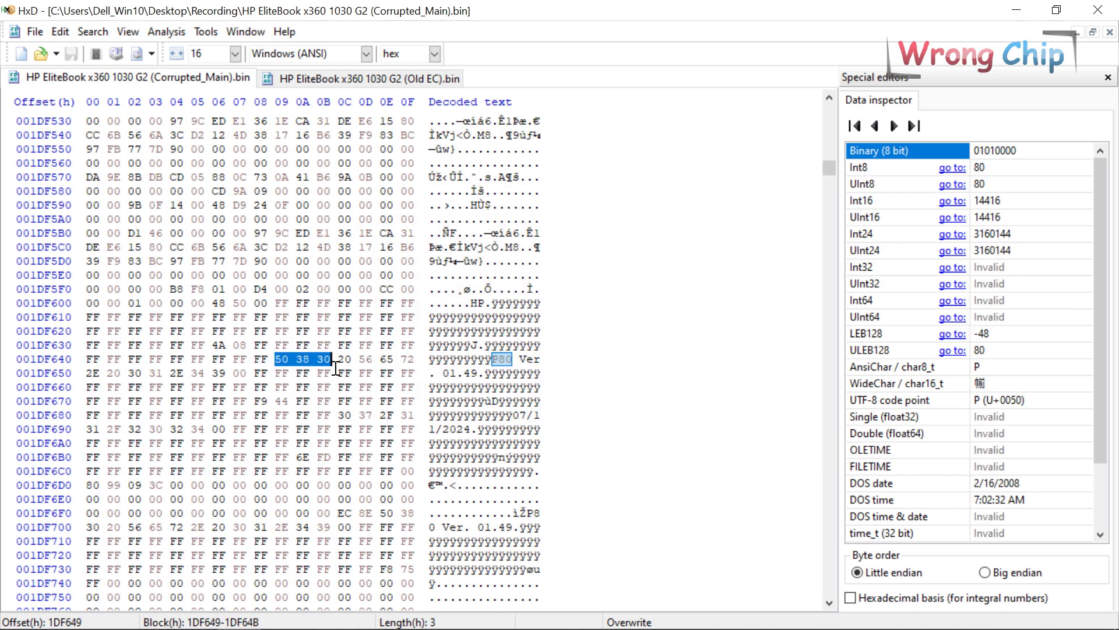
key("F3")
key("F3")
key("F3")
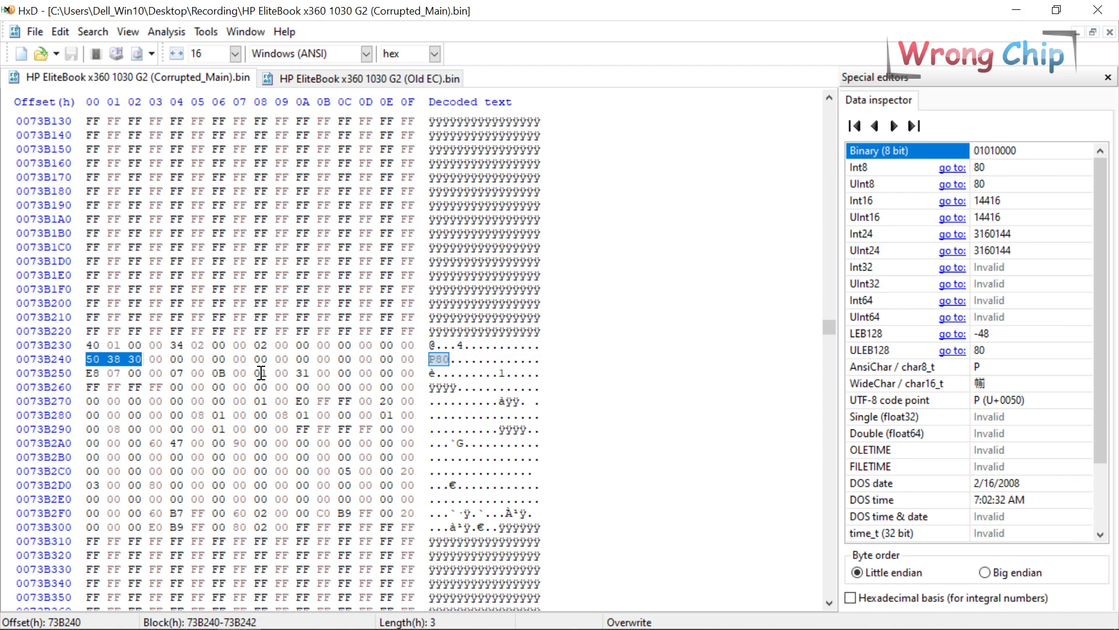
left_click(305, 374)
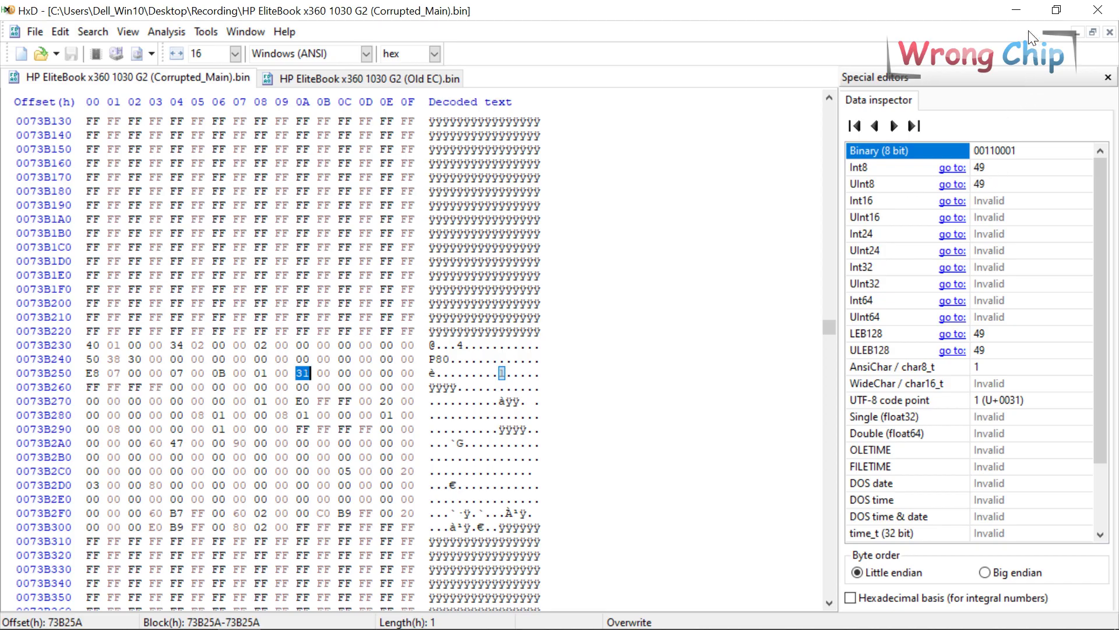
Step: Expand previous BIOS versions on the HP page and highlight version 01.49 Rev.A
left_click(1017, 10)
scroll(408, 430, "down", 6)
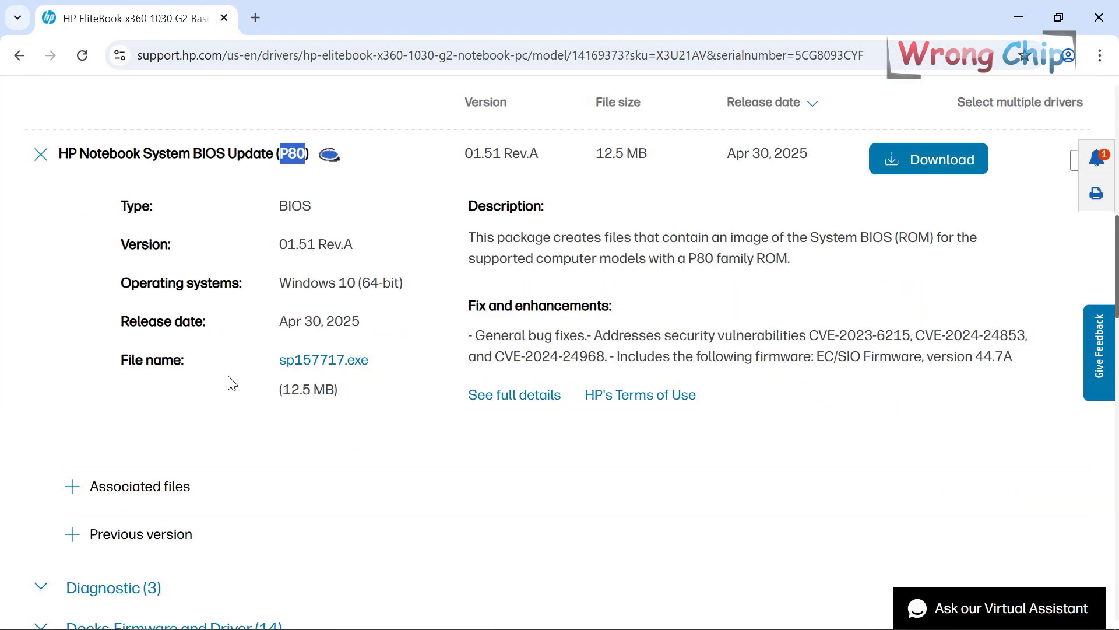
left_click(70, 367)
scroll(335, 314, "down", 1)
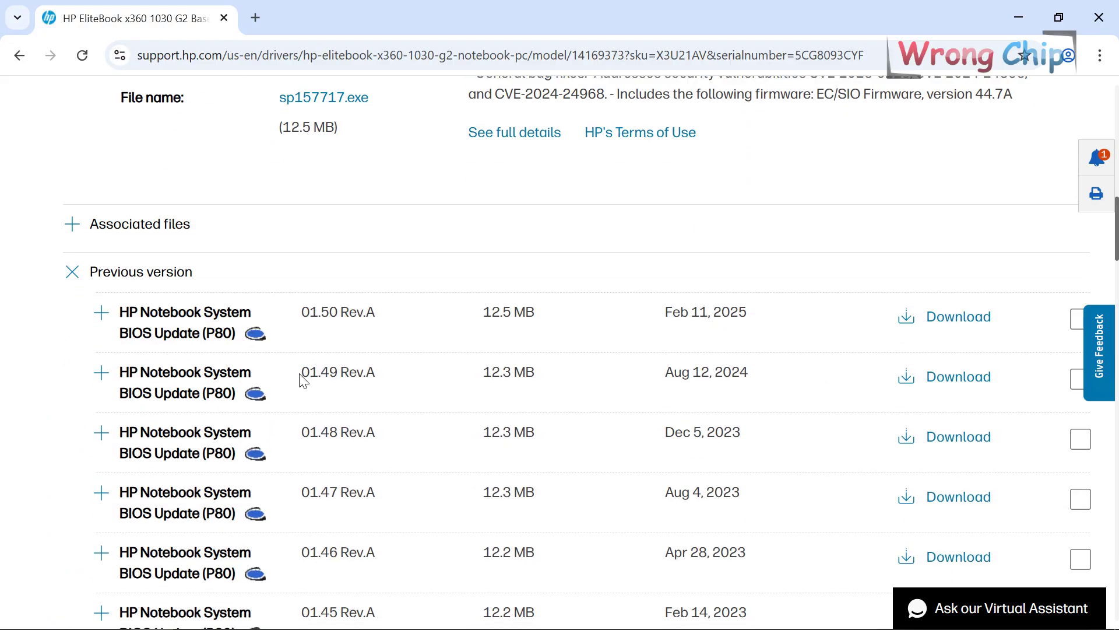
left_click_drag(309, 373, 342, 374)
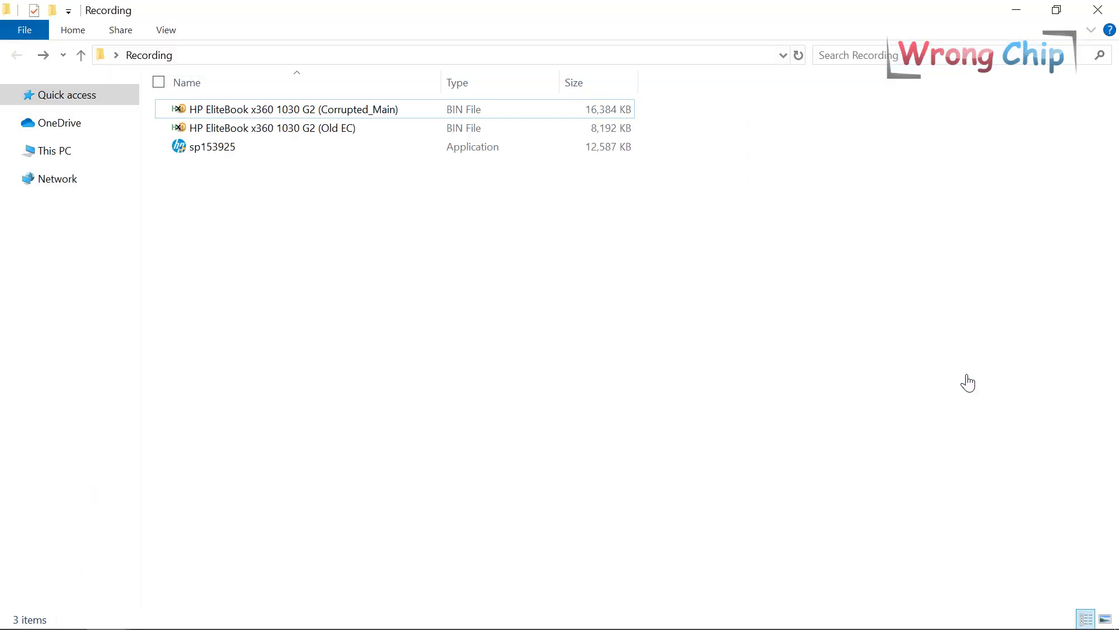
Step: Extract sp153925 and copy its P80_0149 BIOS image into the Recording folder
left_click(227, 154)
right_click(227, 154)
left_click(99, 449)
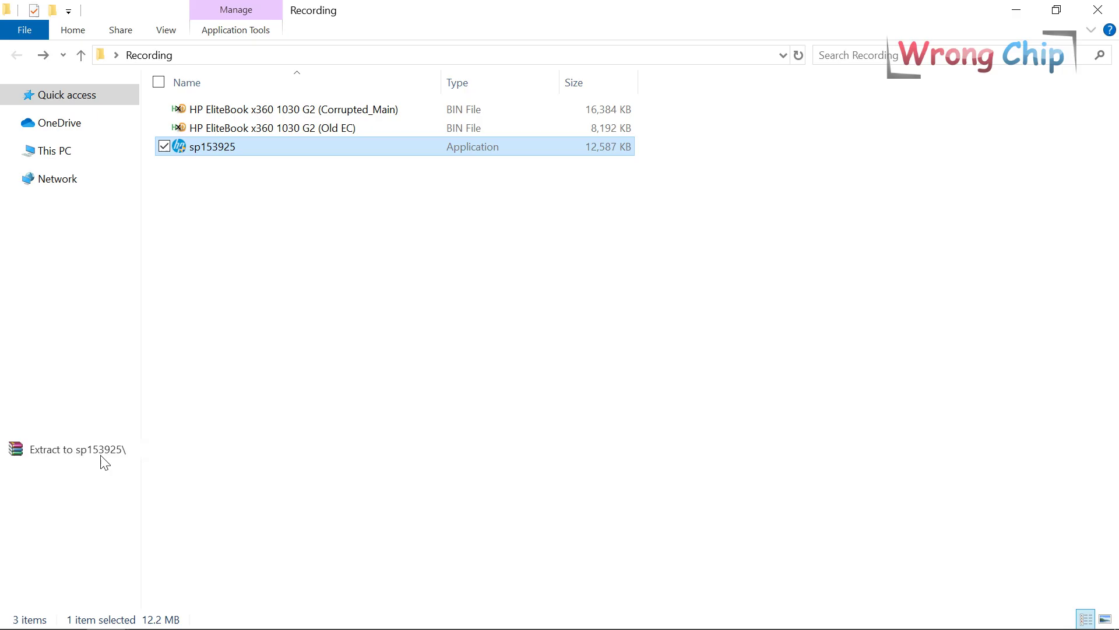
double_click(239, 111)
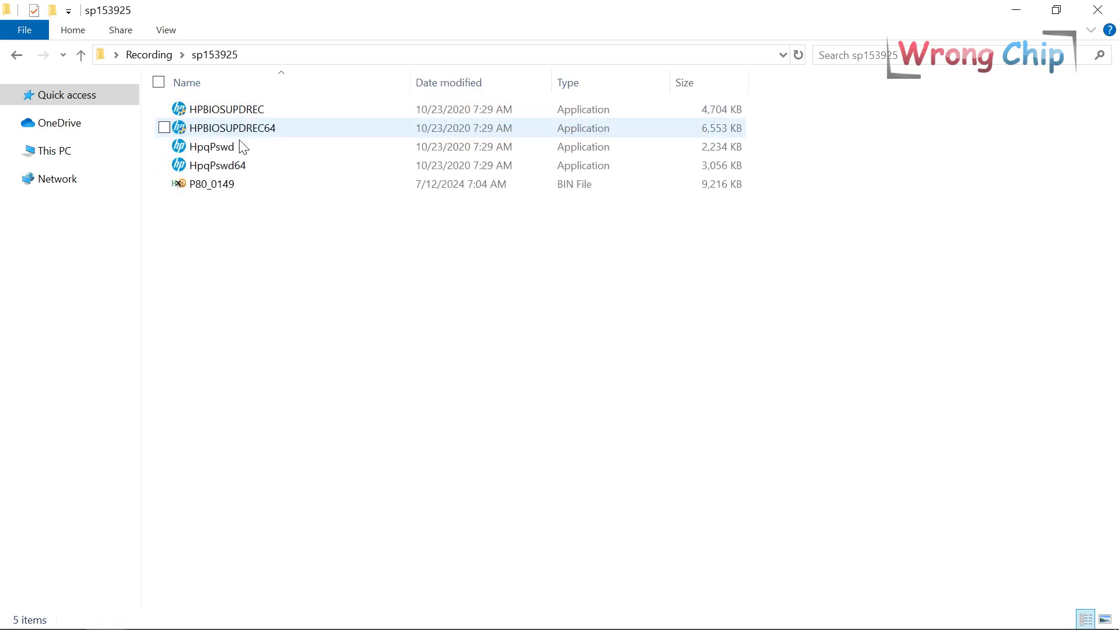
left_click(240, 184)
left_click(150, 55)
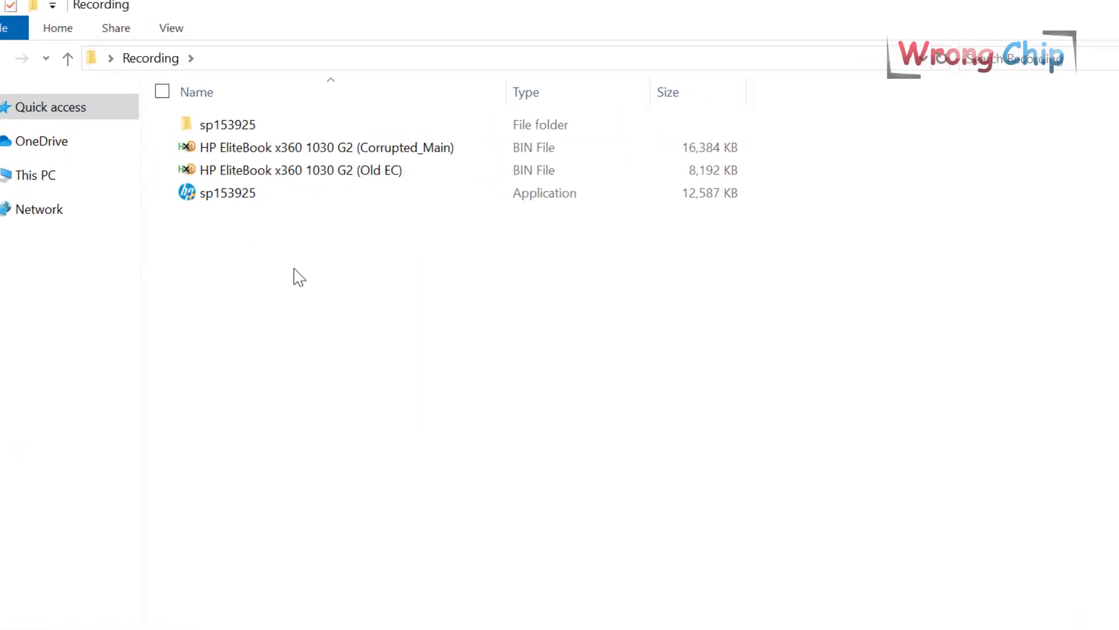
key("ctrl+v")
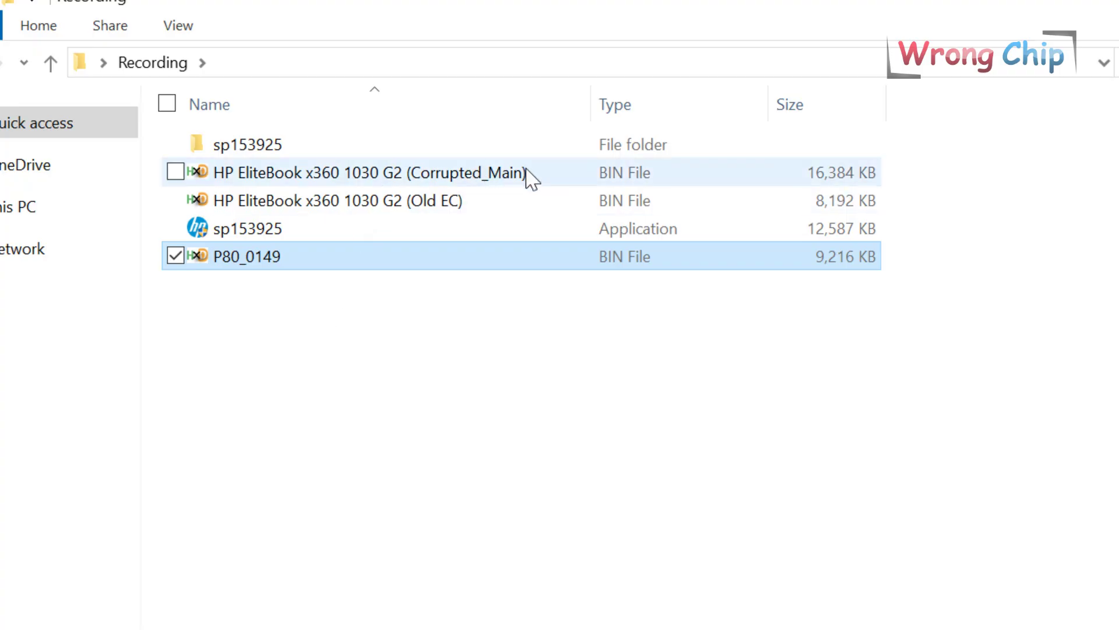
Step: Open P80_0149.bin in HxD and copy its entire contents
left_click(827, 174)
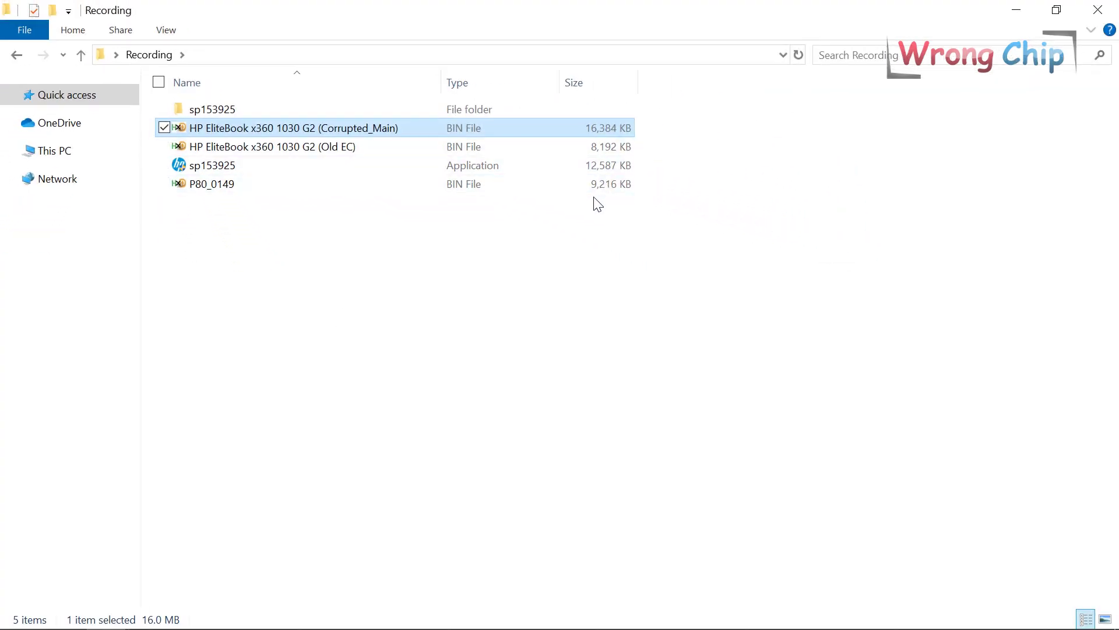
double_click(552, 185)
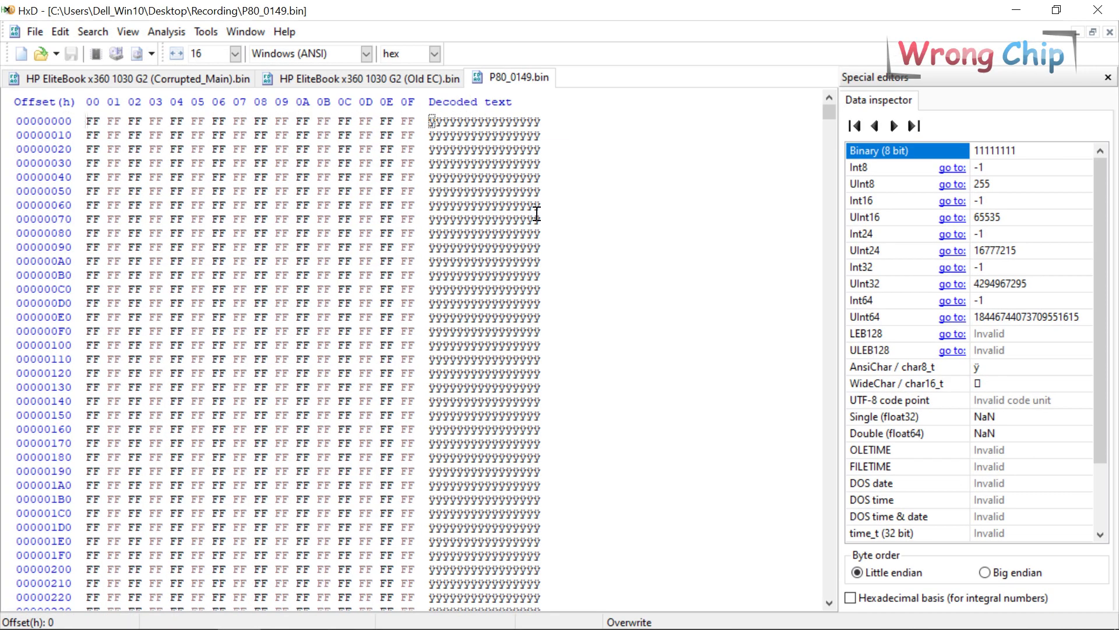
key("ctrl+a")
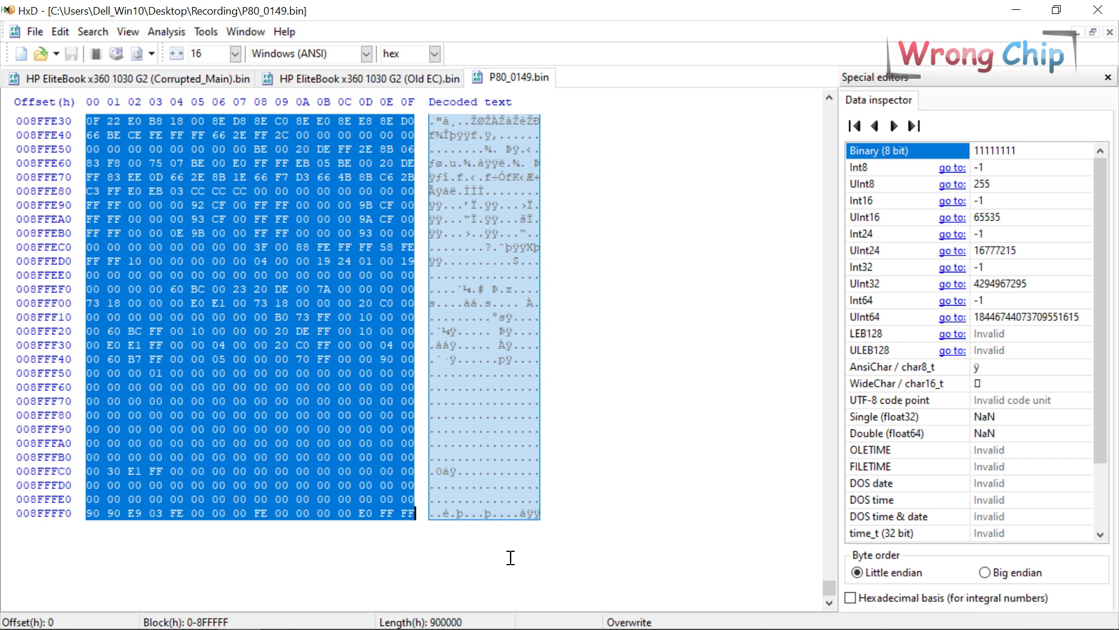
left_click(205, 82)
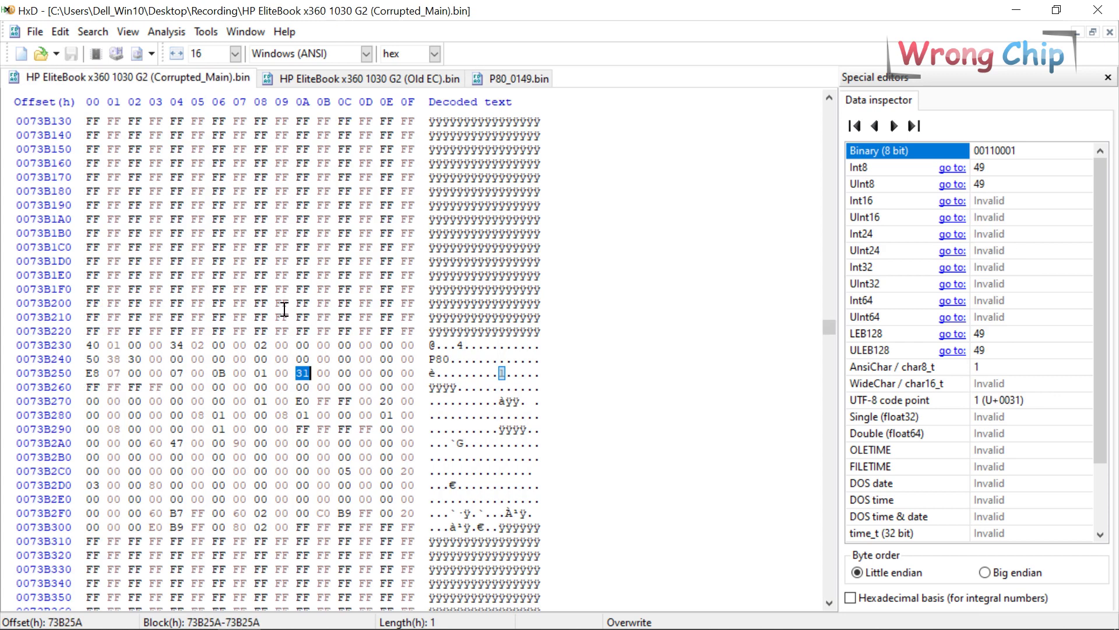
Step: Compute hex 1000000 − 900000 in Programmer mode and select the 70 0000 result
left_click(1016, 12)
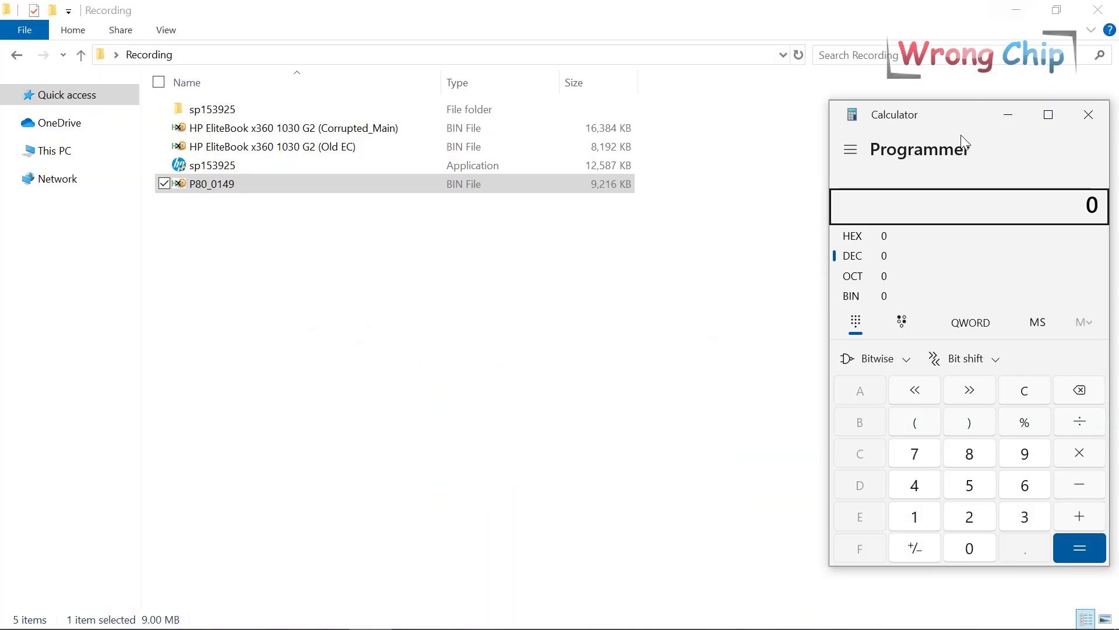
left_click_drag(956, 112, 736, 100)
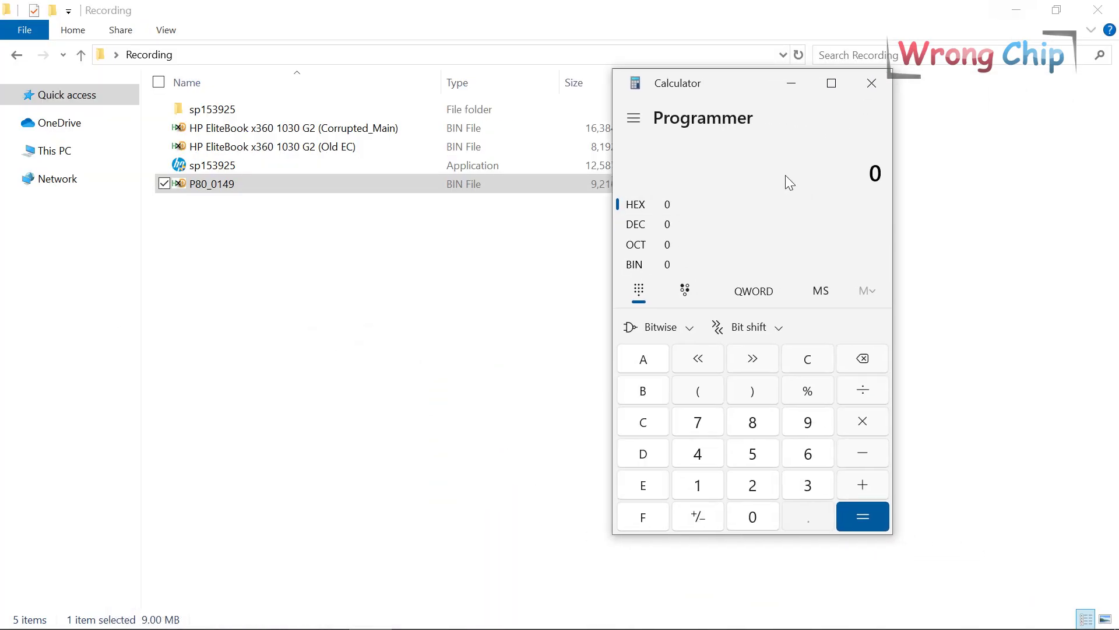
type("100 0000")
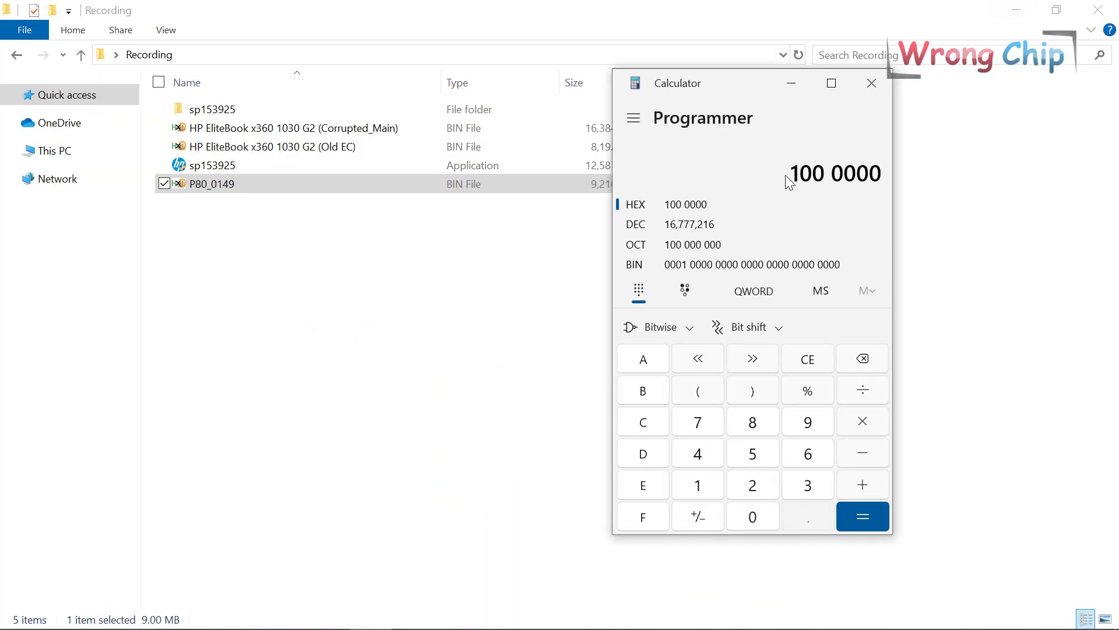
key("minus")
type("900000")
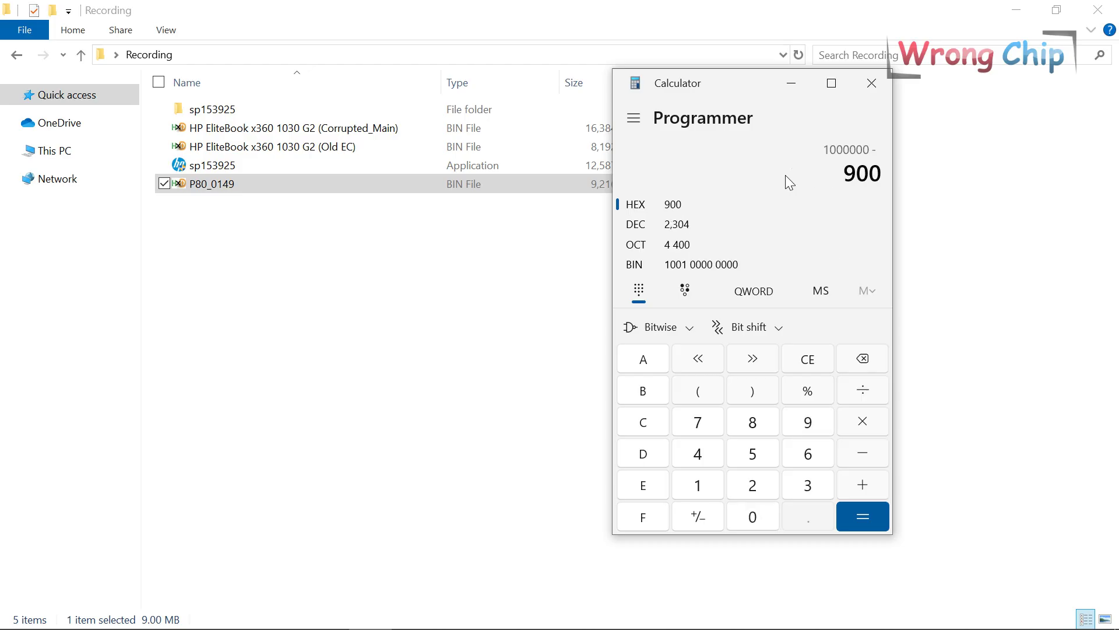
key("Return")
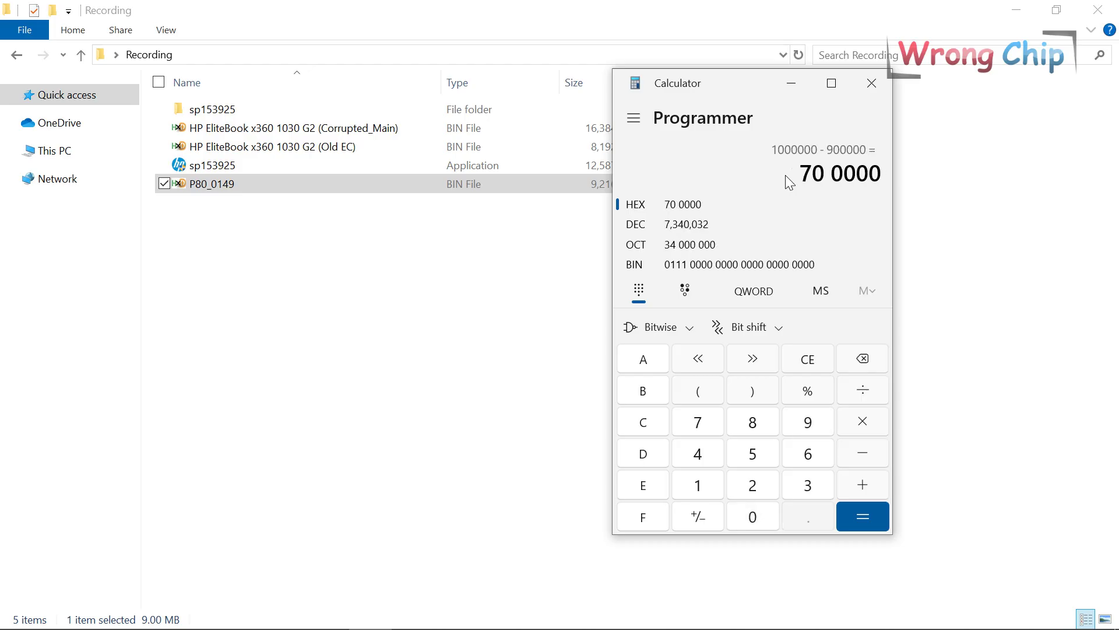
triple_click(865, 174)
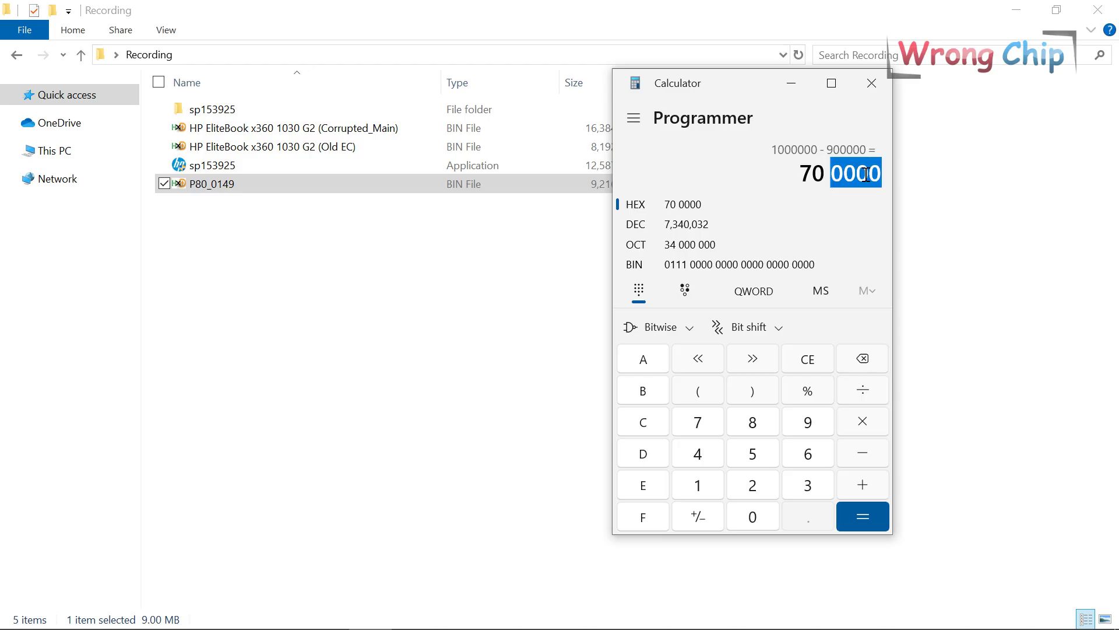
double_click(324, 135)
Step: Jump to offset 700000 in Corrupted_Main and paste-write the whole P80_0149 image there
key("ctrl+g")
type("700000")
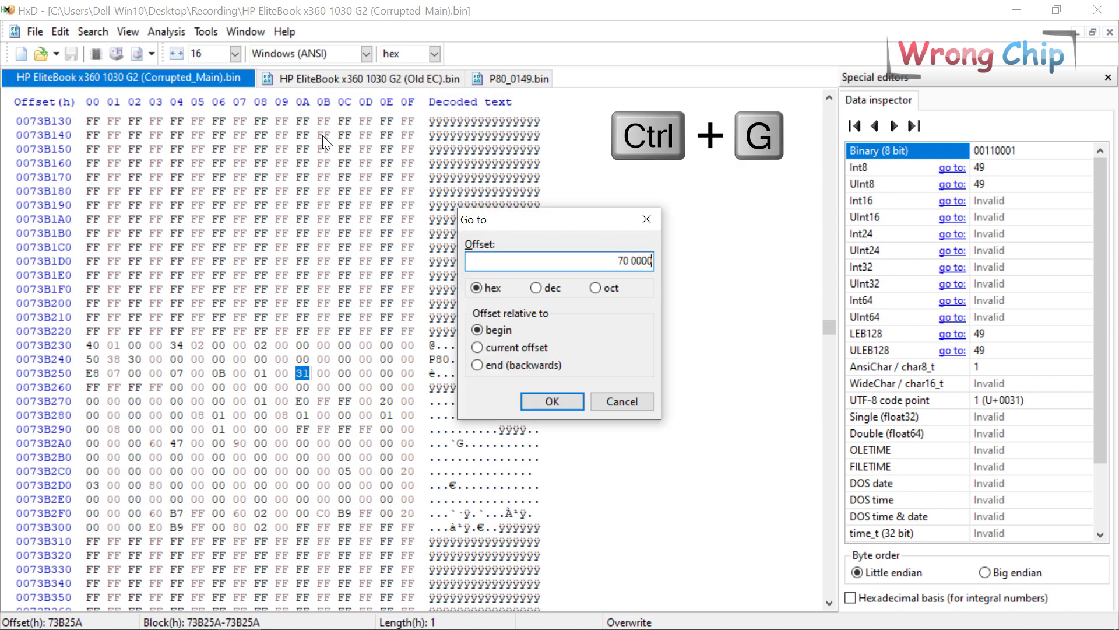
key("Return")
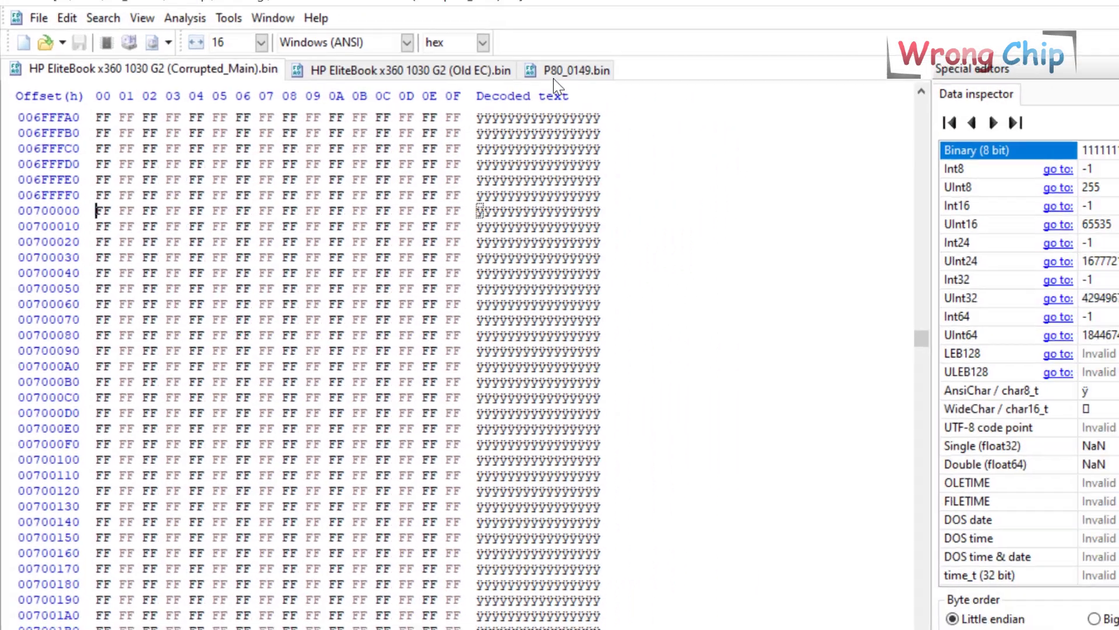
left_click(778, 40)
key("ctrl+a")
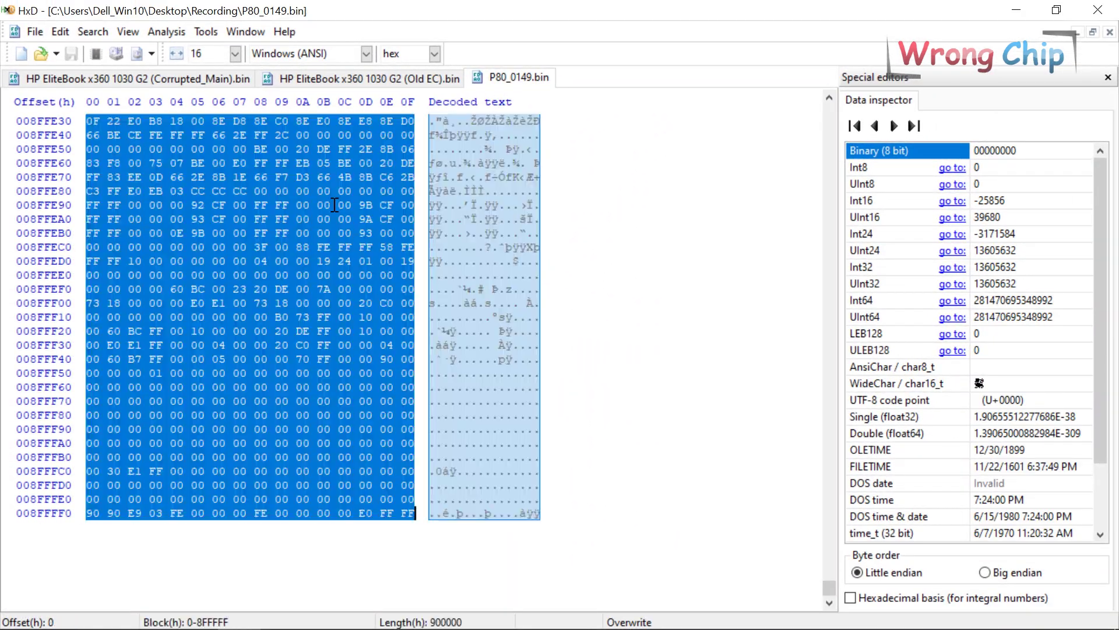
key("ctrl+Tab")
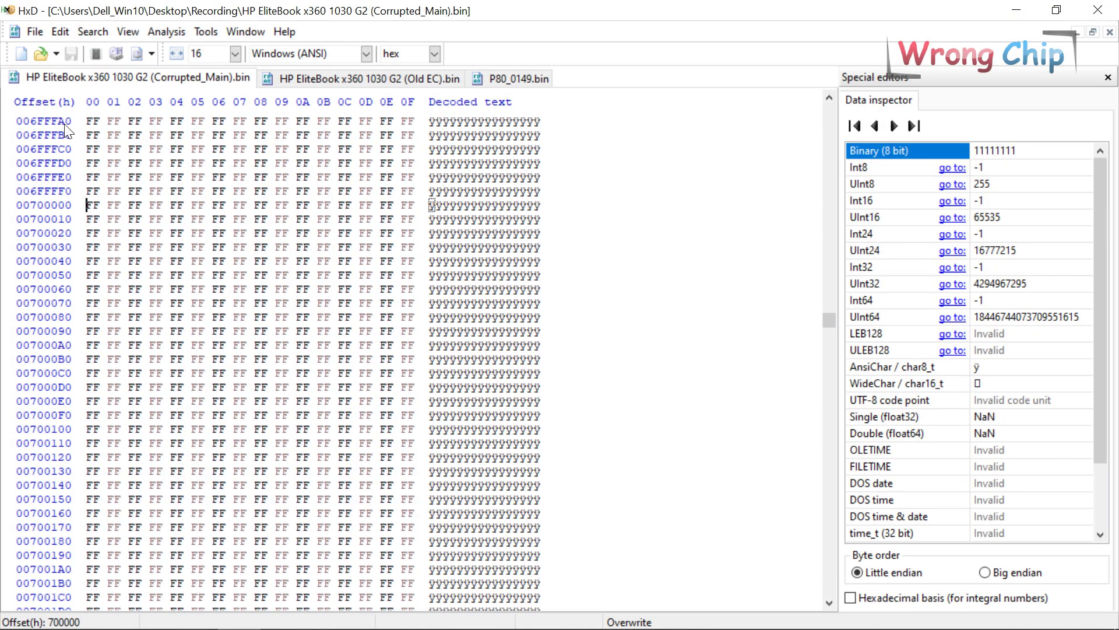
right_click(89, 196)
left_click(134, 283)
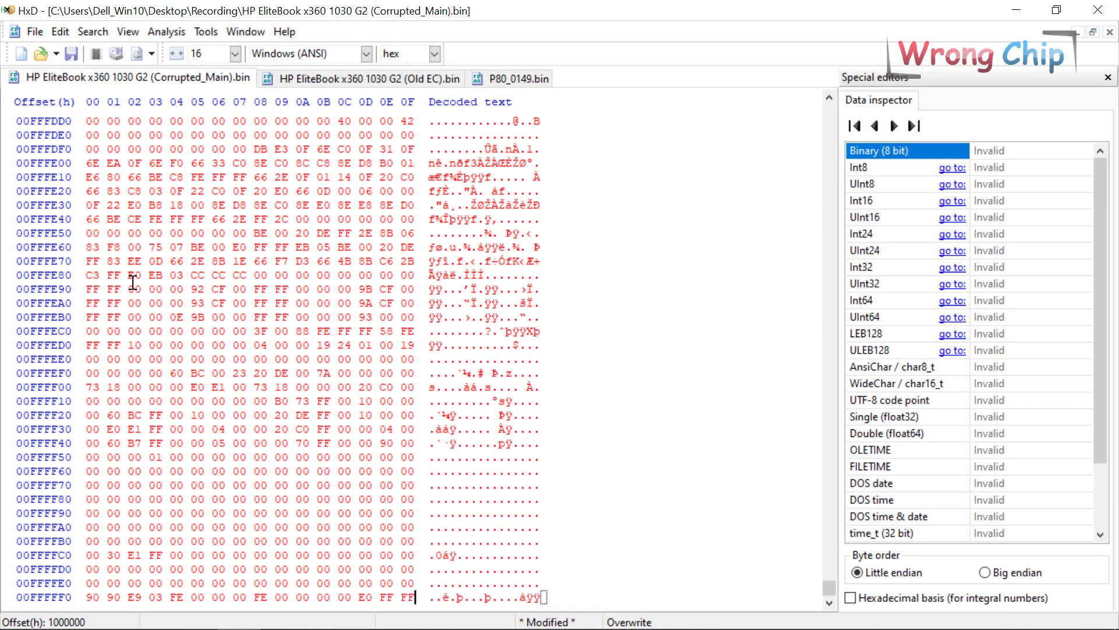
Step: Save the patched dump as New.bin
left_click(31, 34)
left_click(46, 121)
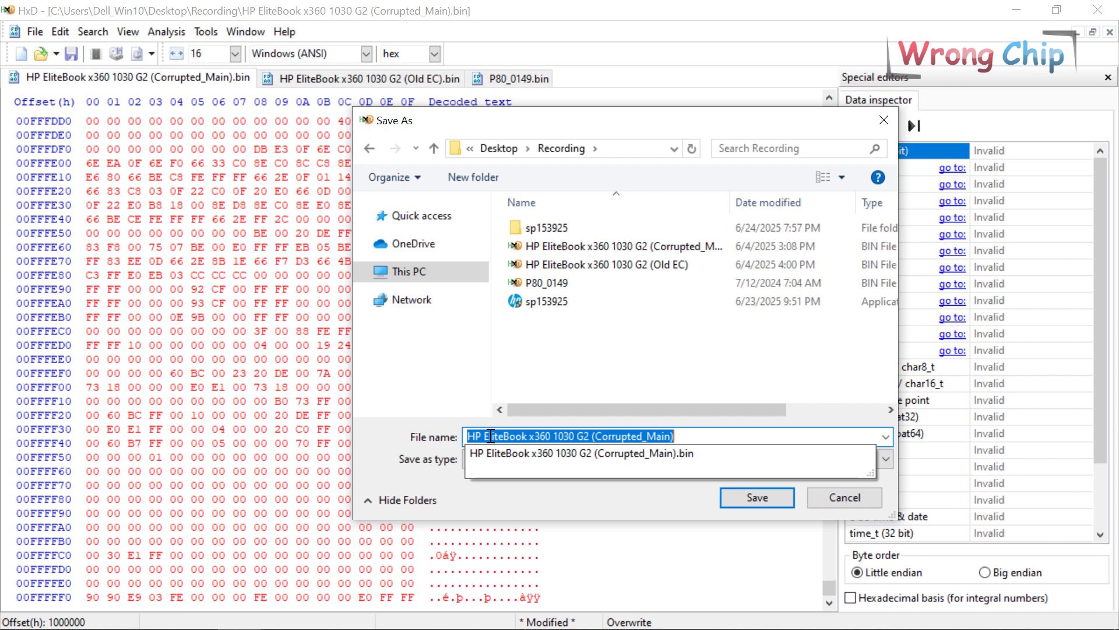
type("New.bin")
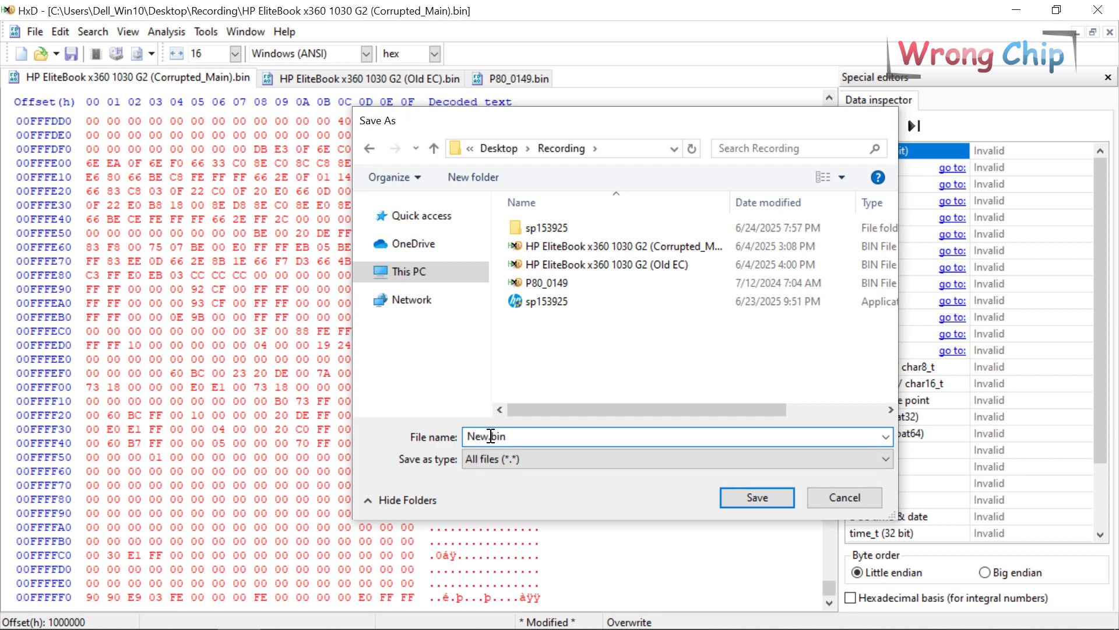
key("Return")
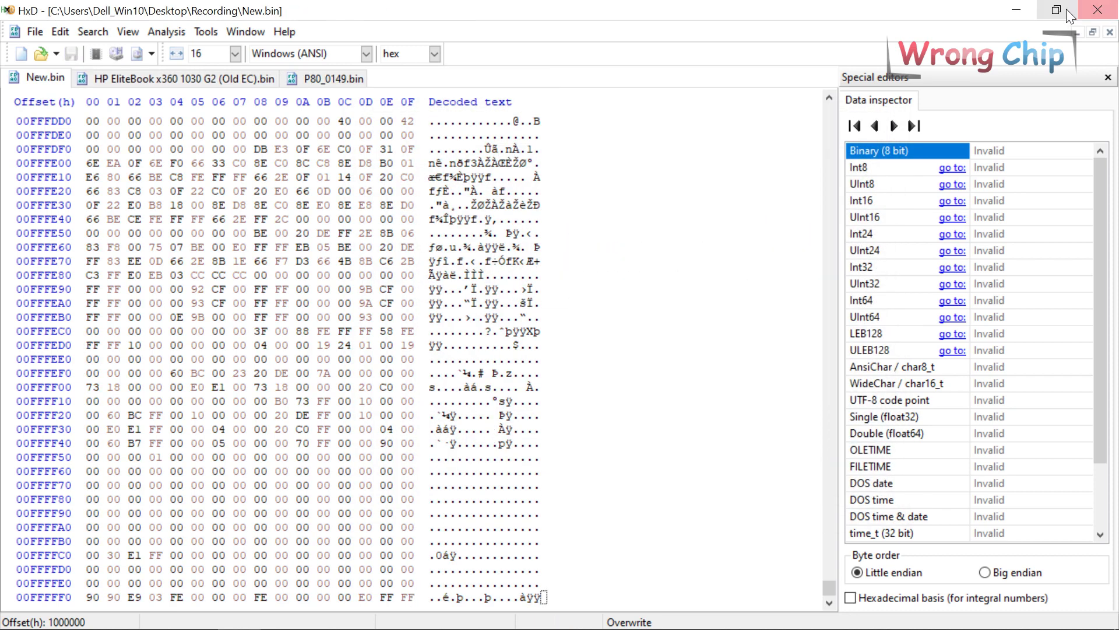
Step: Search New.bin for the serial number as UTF-16 text and dismiss the not-found message
left_click(1017, 10)
left_click(664, 186)
left_click(809, 162)
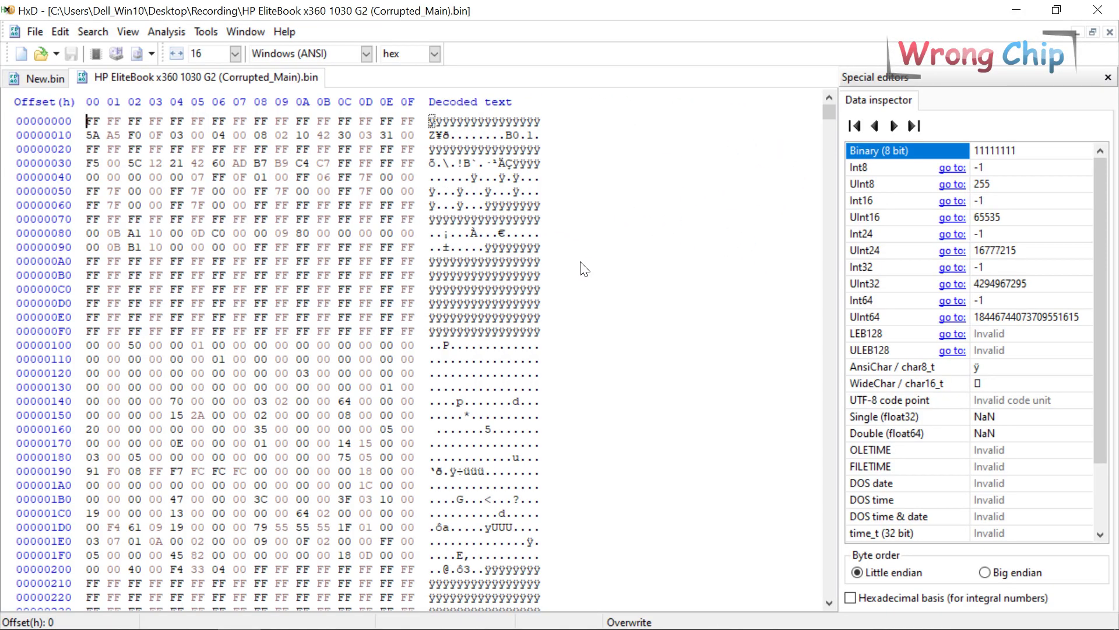
left_click(67, 81)
key("ctrl+f")
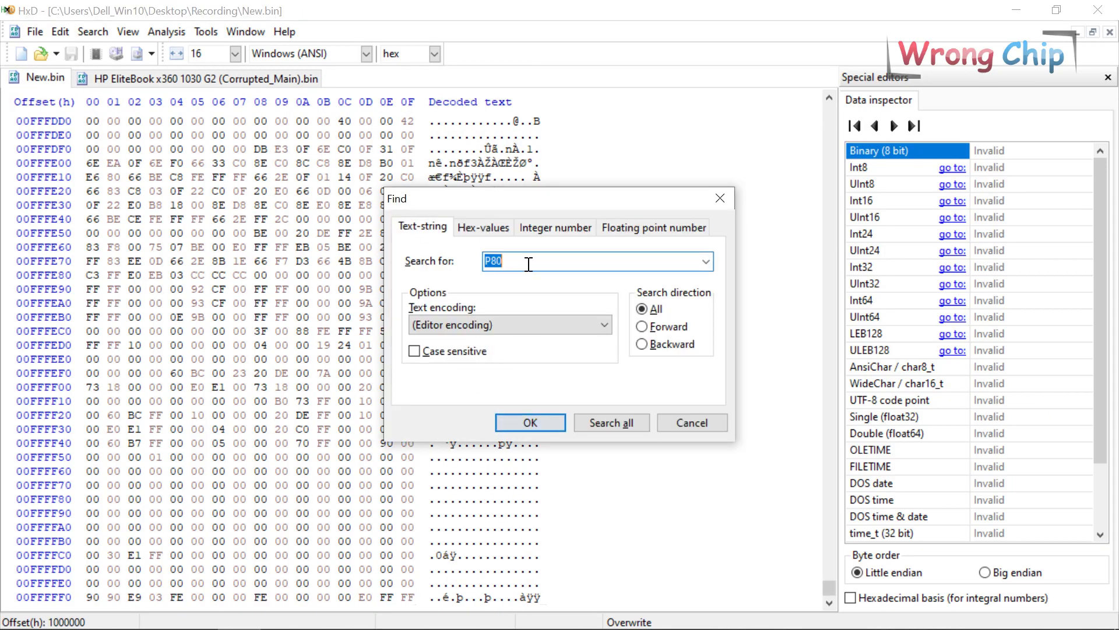
type("5CG8093CYF")
left_click(572, 323)
left_click(576, 347)
key("Return")
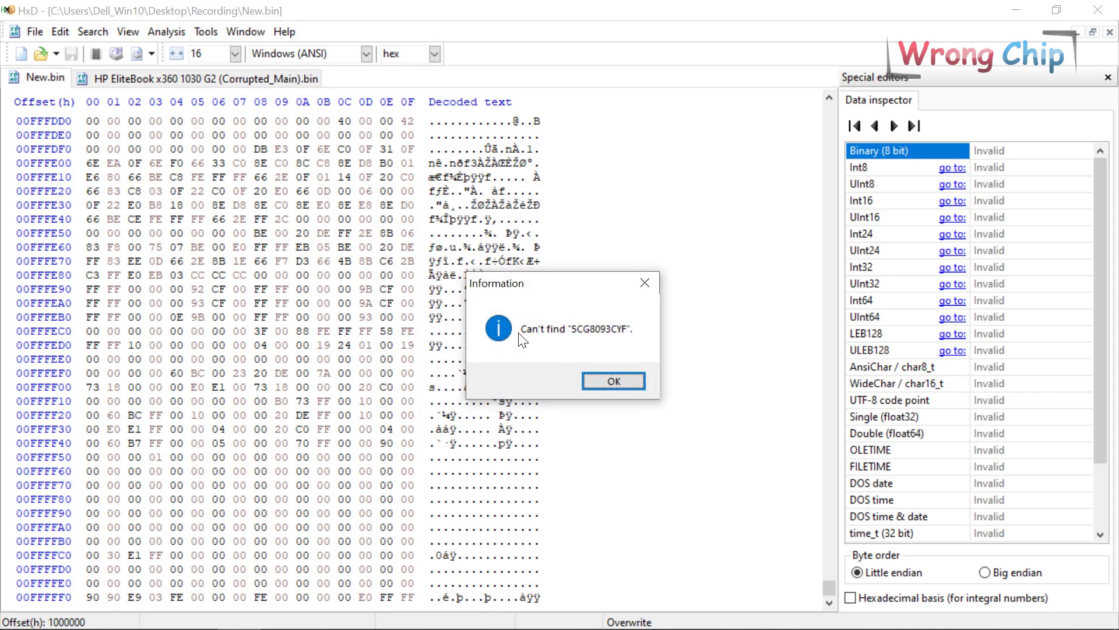
left_click(613, 381)
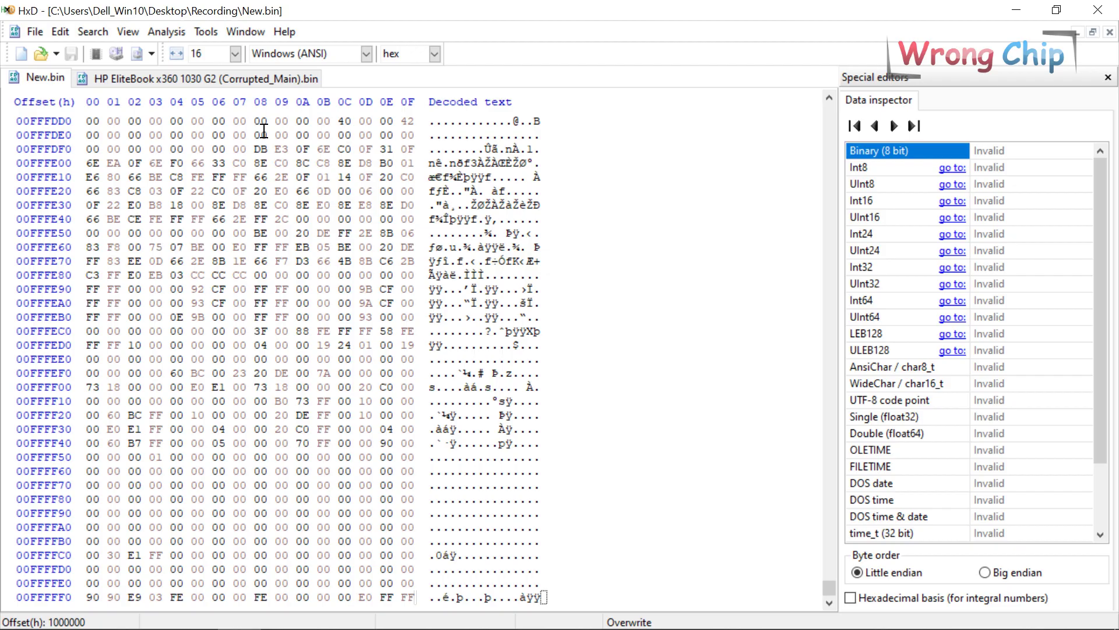
Step: Find the serial in Corrupted_Main, then run a hex-values search for the pasted string
left_click(243, 85)
key("ctrl+f")
key("Return")
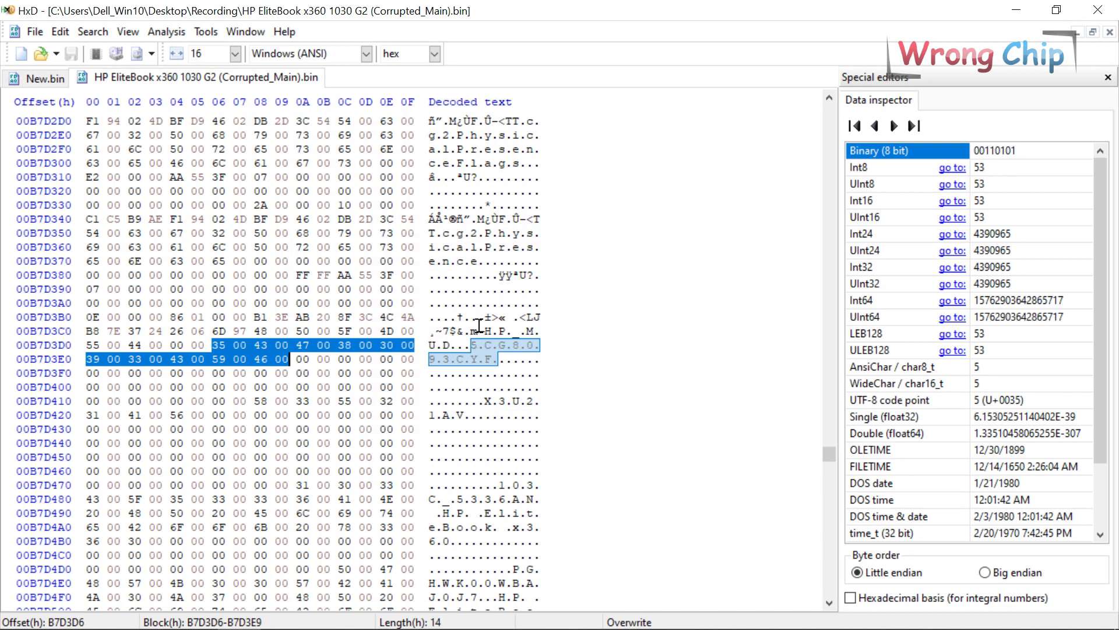
key("ctrl+f")
key("ctrl+v")
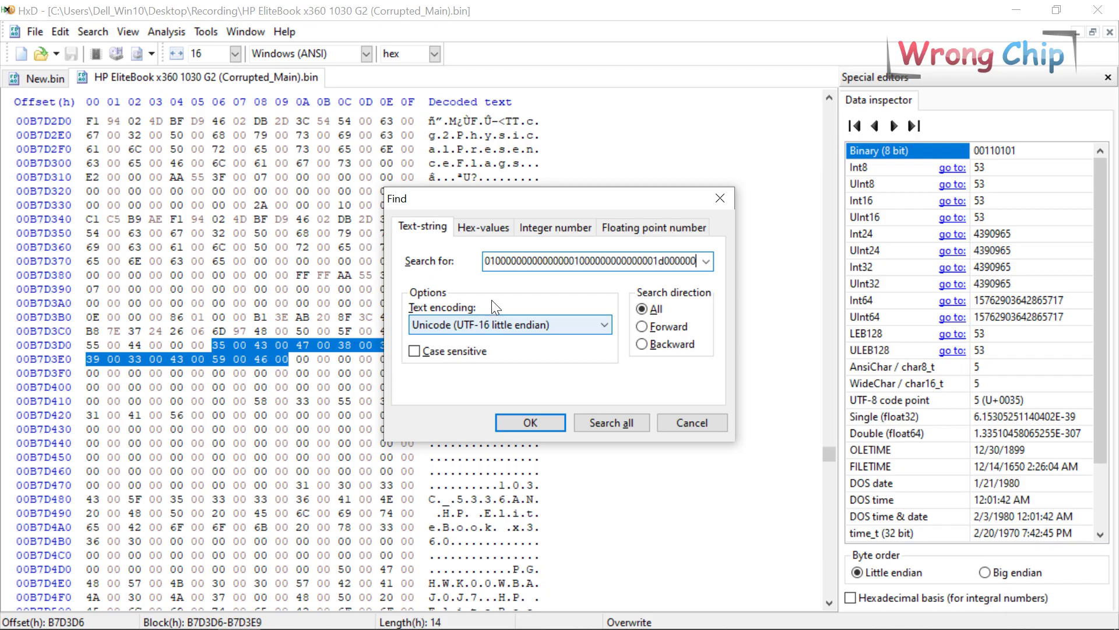
left_click(489, 227)
key("Return")
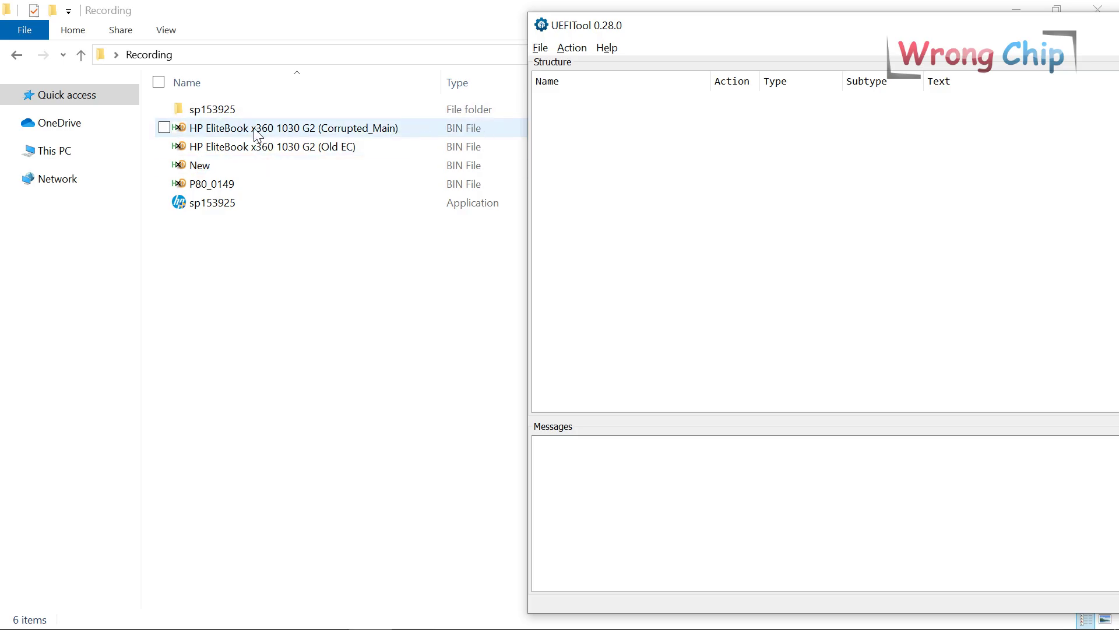
Step: Load Corrupted_Main.bin into UEFITool and search for the serial number's hex pattern
left_click_drag(255, 129, 697, 177)
left_click_drag(1053, 33, 795, 43)
left_click_drag(989, 36, 907, 41)
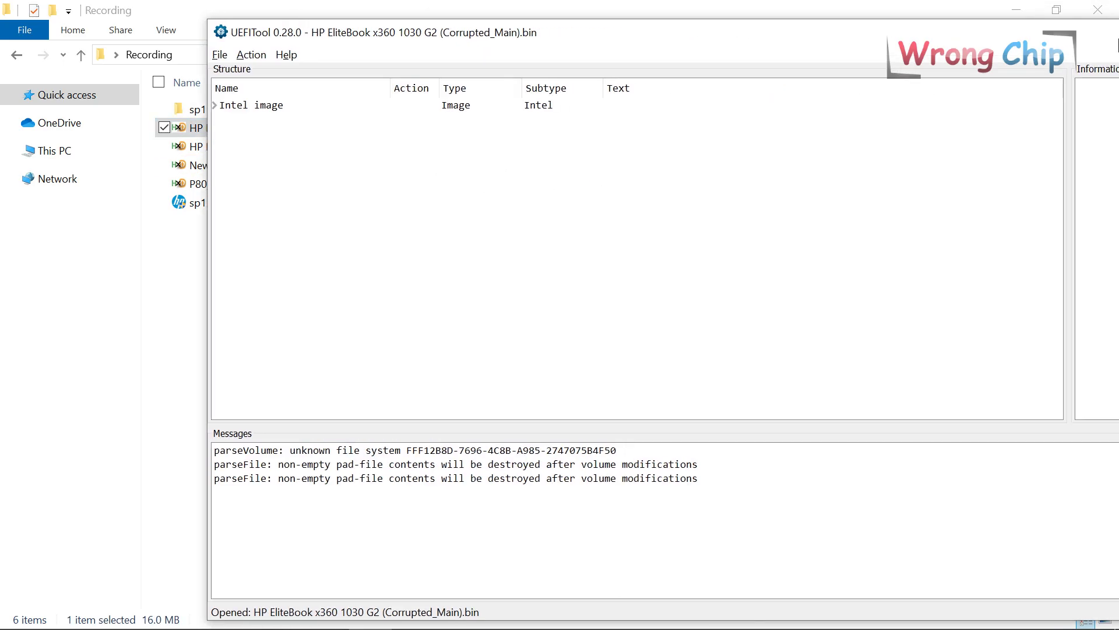
left_click_drag(1049, 36, 880, 44)
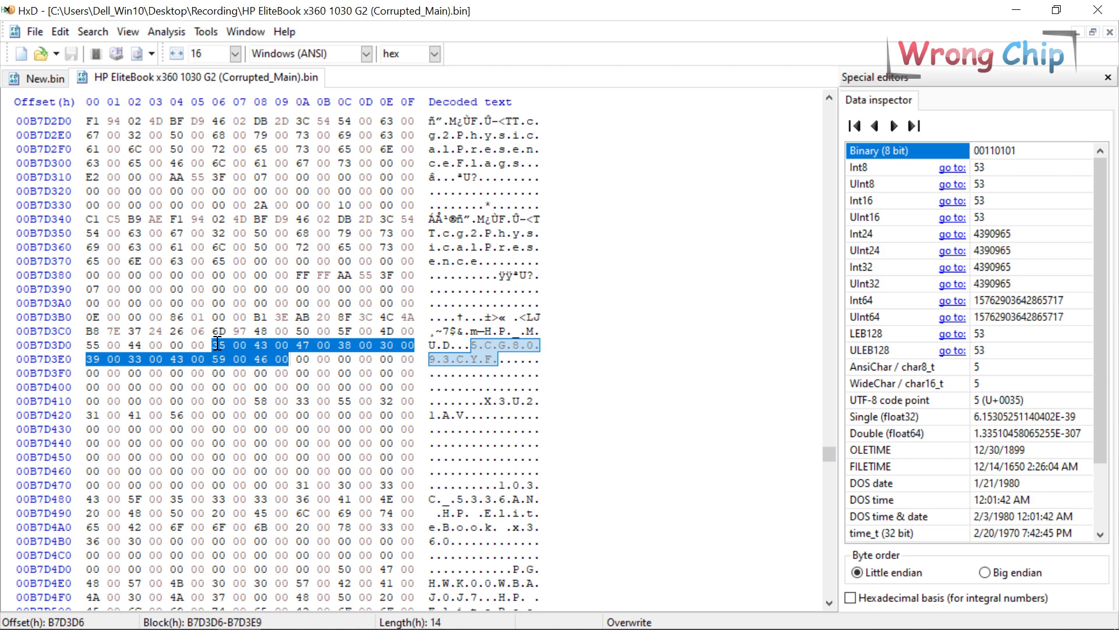
left_click_drag(217, 344, 271, 359)
key("ctrl+c")
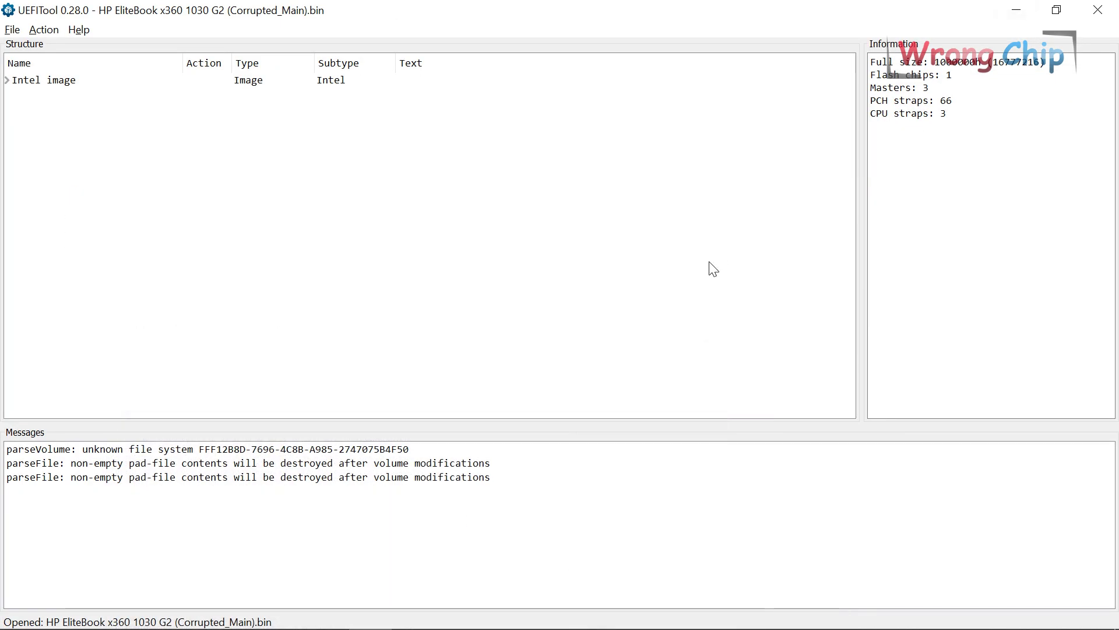
key("ctrl+f")
key("ctrl+v")
left_click(564, 397)
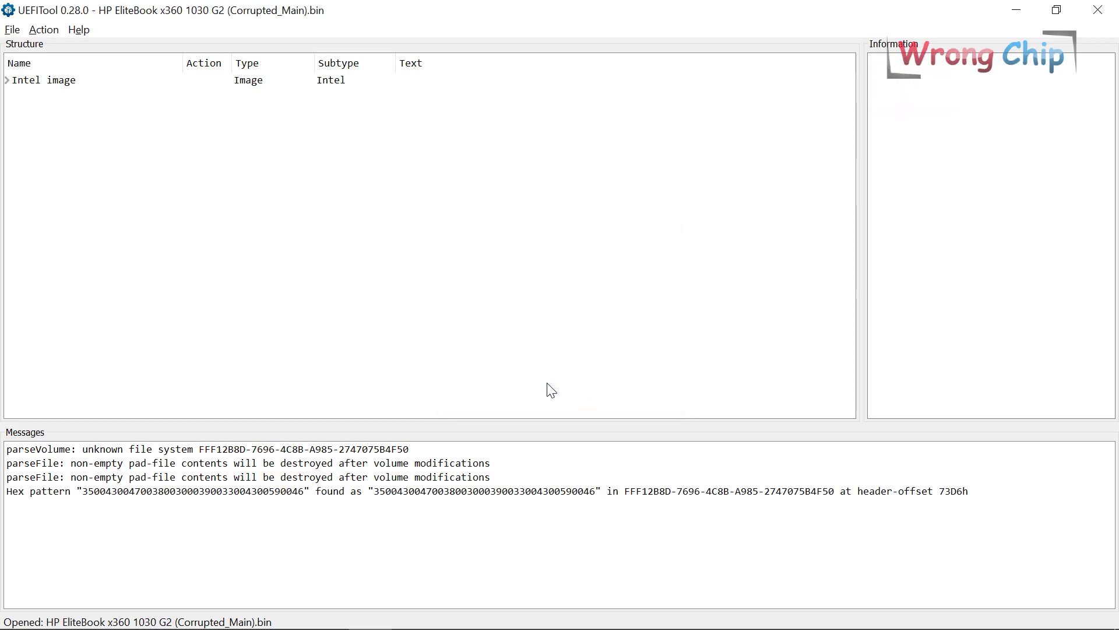
Step: Extract the matching FFF12B8D volume as is and save it as DMI.vol
double_click(582, 494)
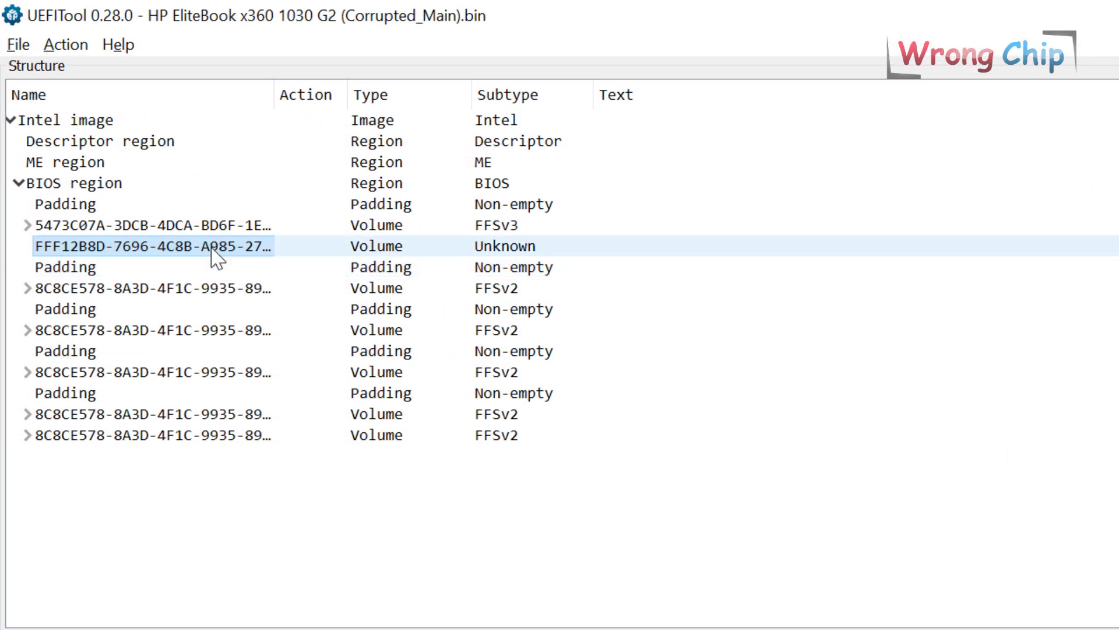
right_click(211, 246)
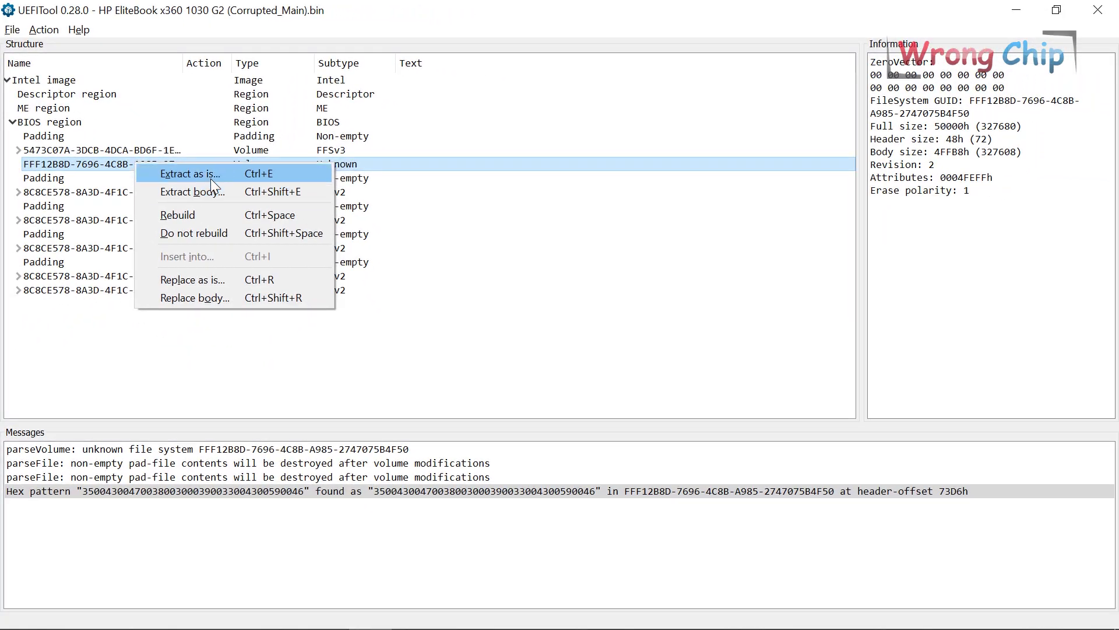
left_click(211, 178)
type("DMI")
key("Return")
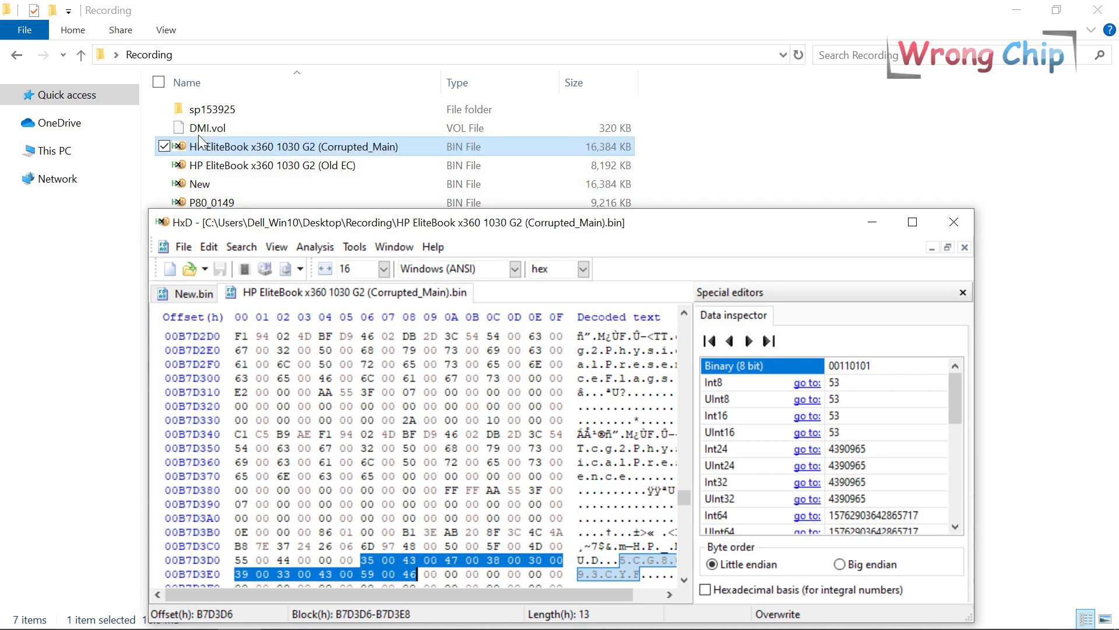
Step: Open DMI.vol in HxD and find its first 70h bytes in Corrupted_Main
left_click_drag(198, 129, 536, 387)
left_click(913, 222)
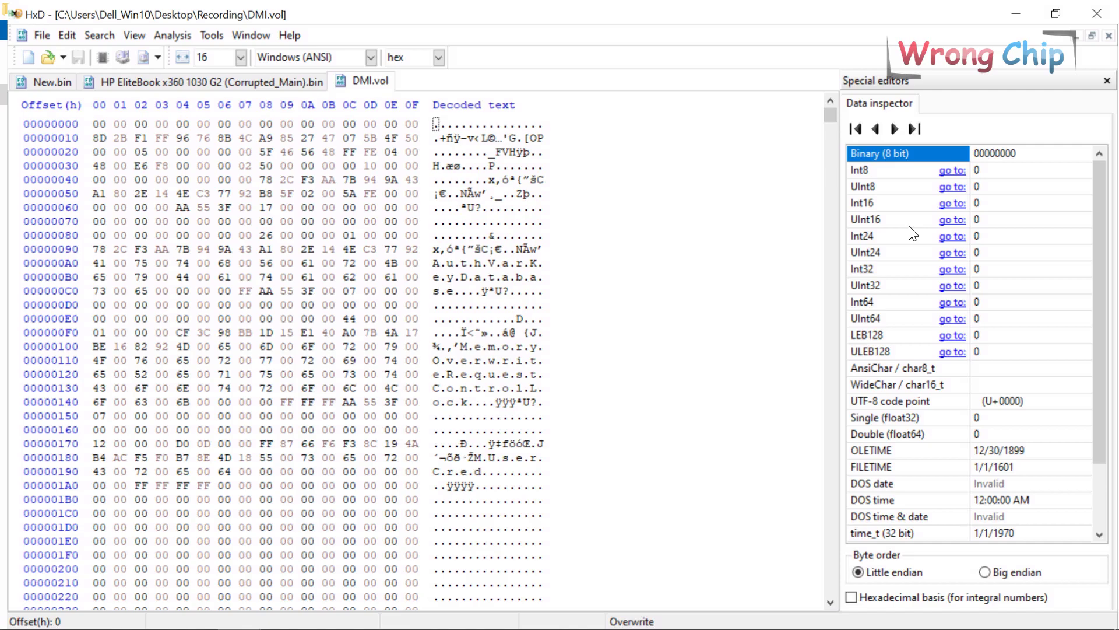
left_click_drag(89, 121, 508, 210)
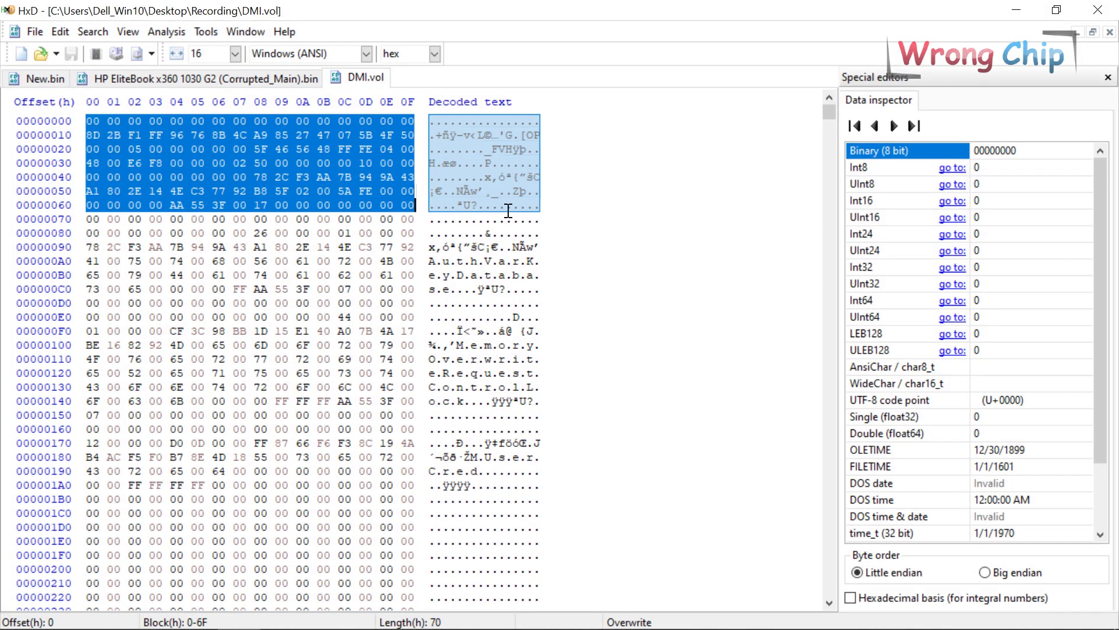
left_click(102, 83)
key("ctrl+f")
key("ctrl+v")
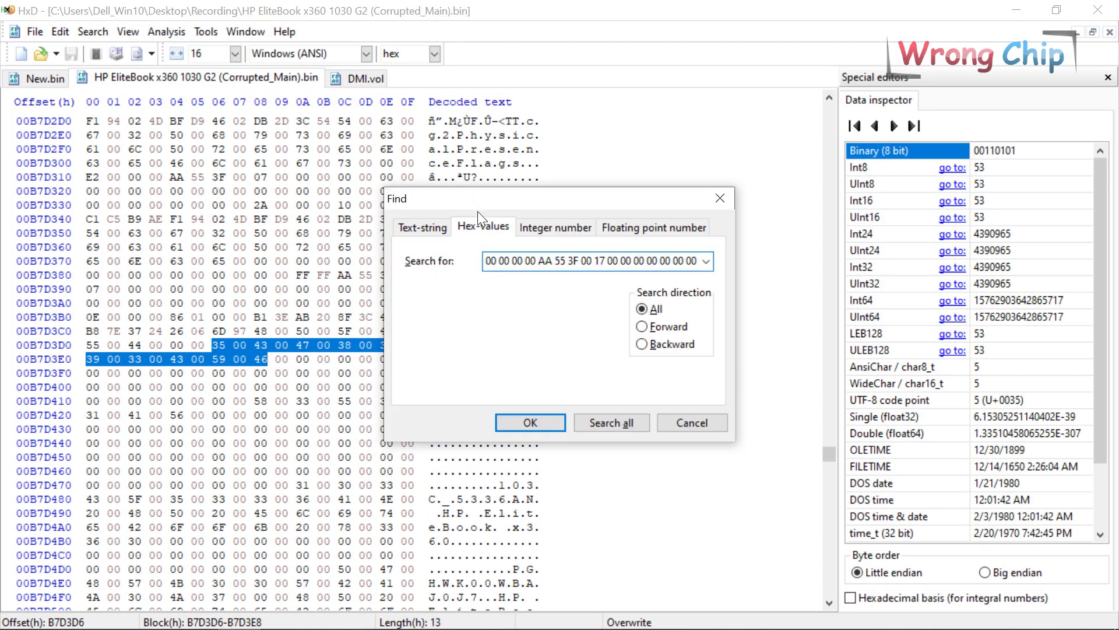
key("Return")
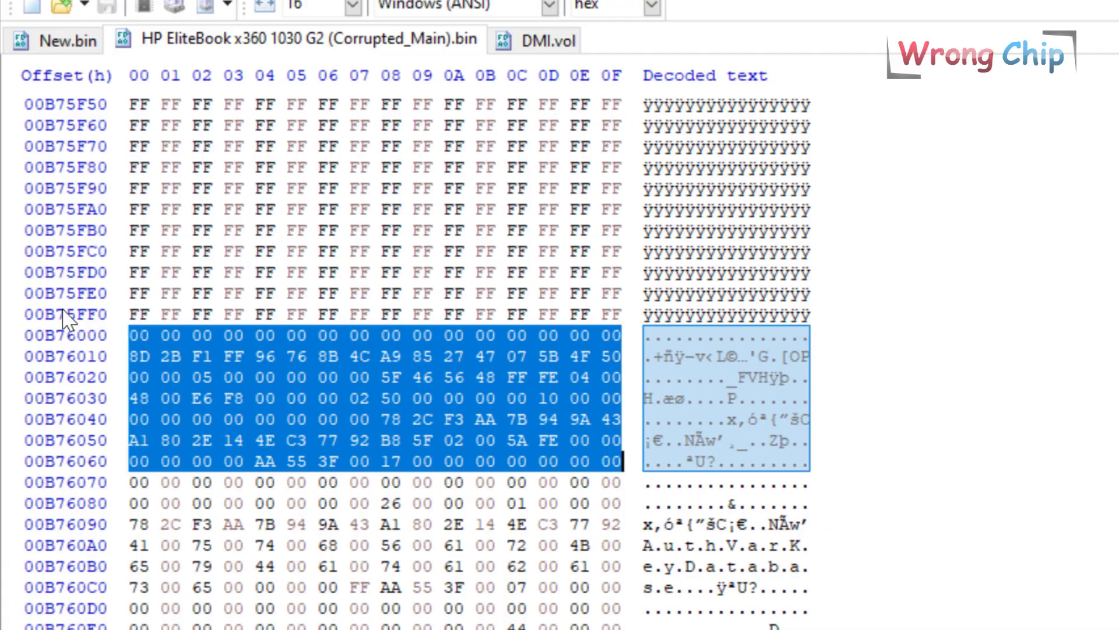
Step: Move New.bin to offset B76000 and select all of DMI.vol for copying
left_click(68, 48)
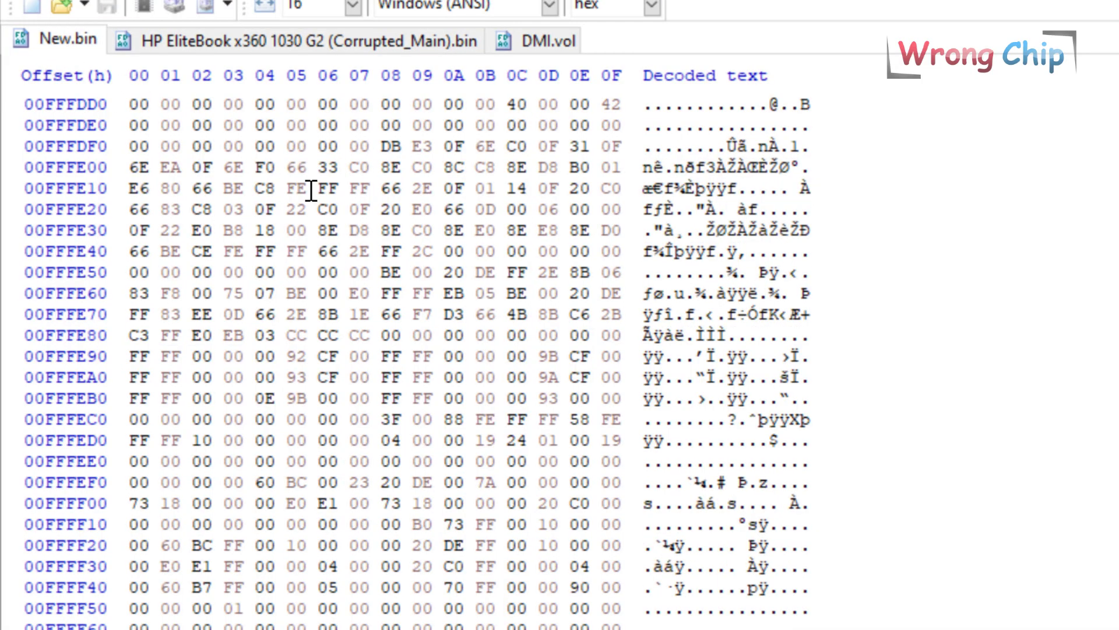
key("ctrl+g")
type("B760")
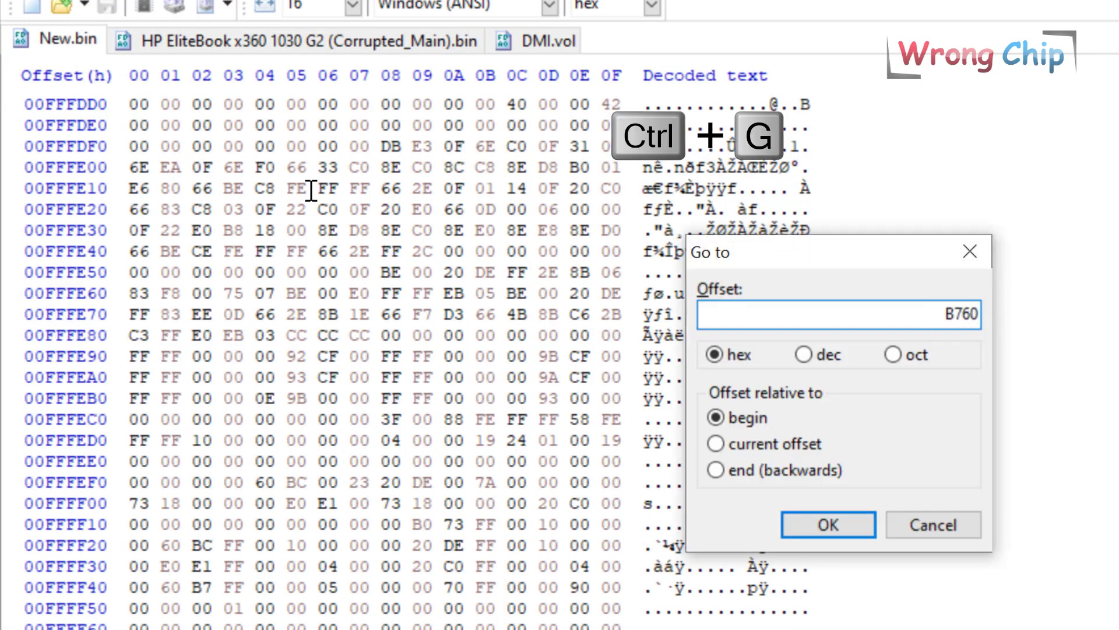
type("00")
key("Return")
key("ctrl+Tab")
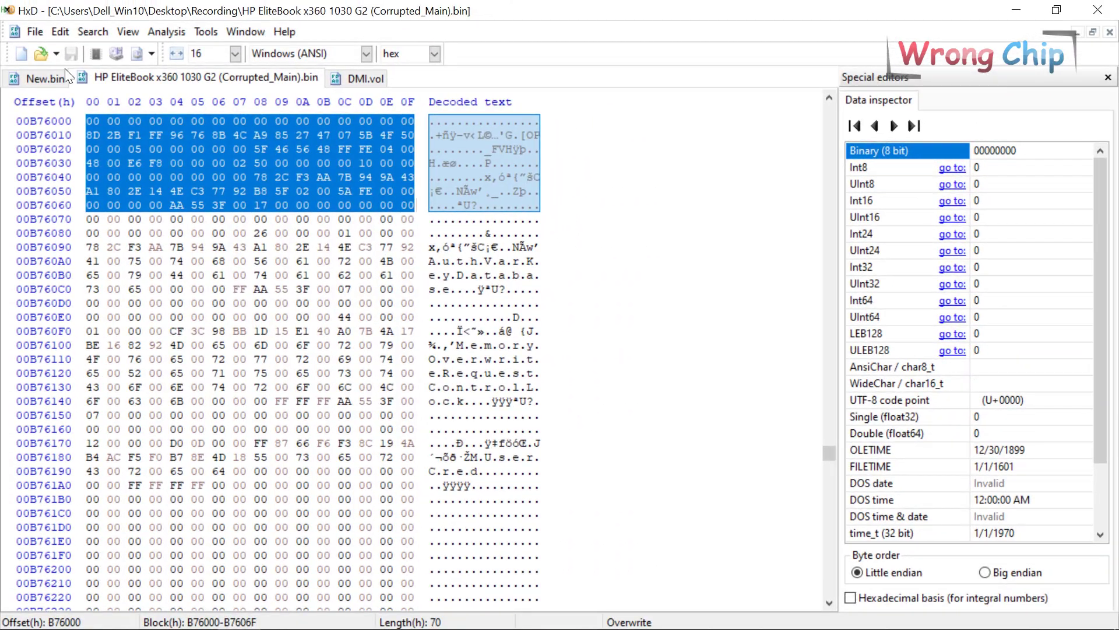
left_click(65, 71)
left_click(204, 78)
left_click(361, 78)
key("ctrl+a")
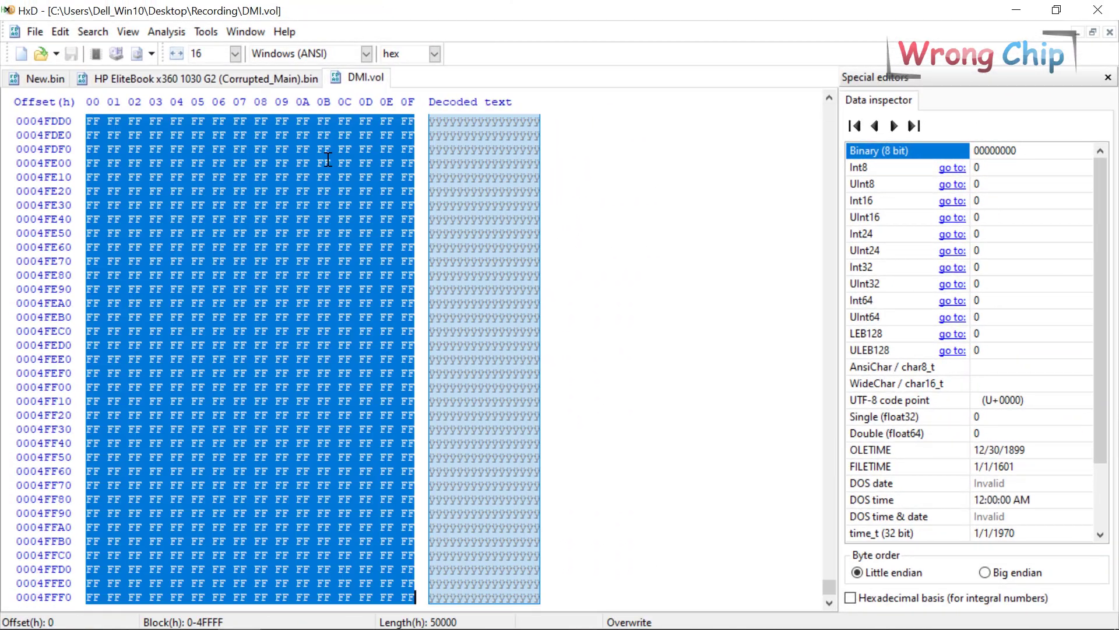
Step: Paste-write the DMI volume into New.bin at offset B76000 and save it
left_click(51, 84)
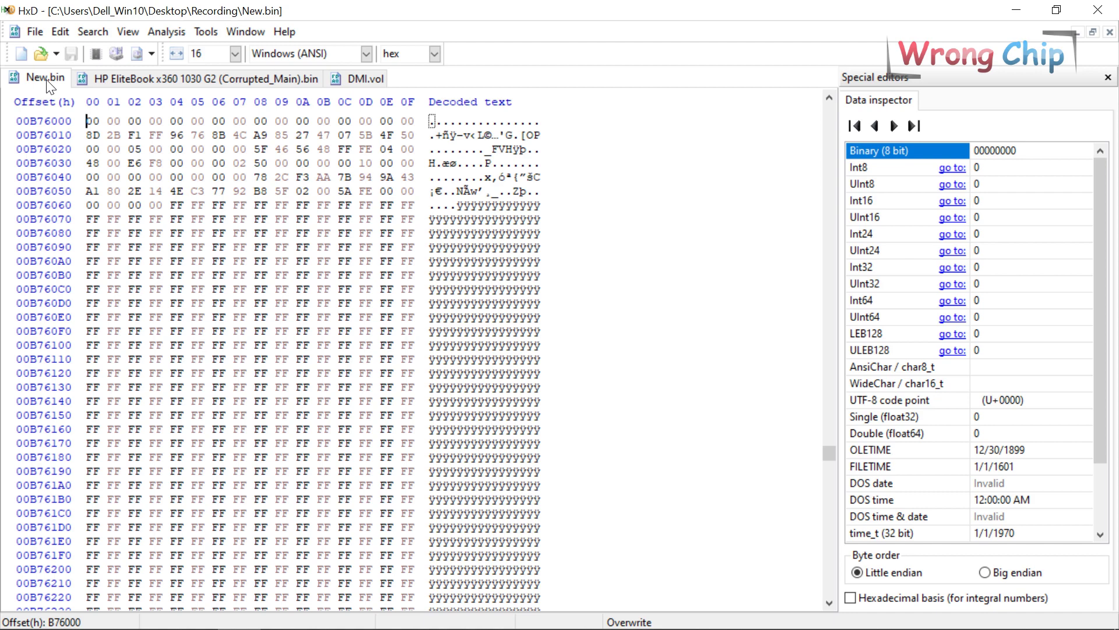
right_click(89, 124)
left_click(129, 208)
key("ctrl+s")
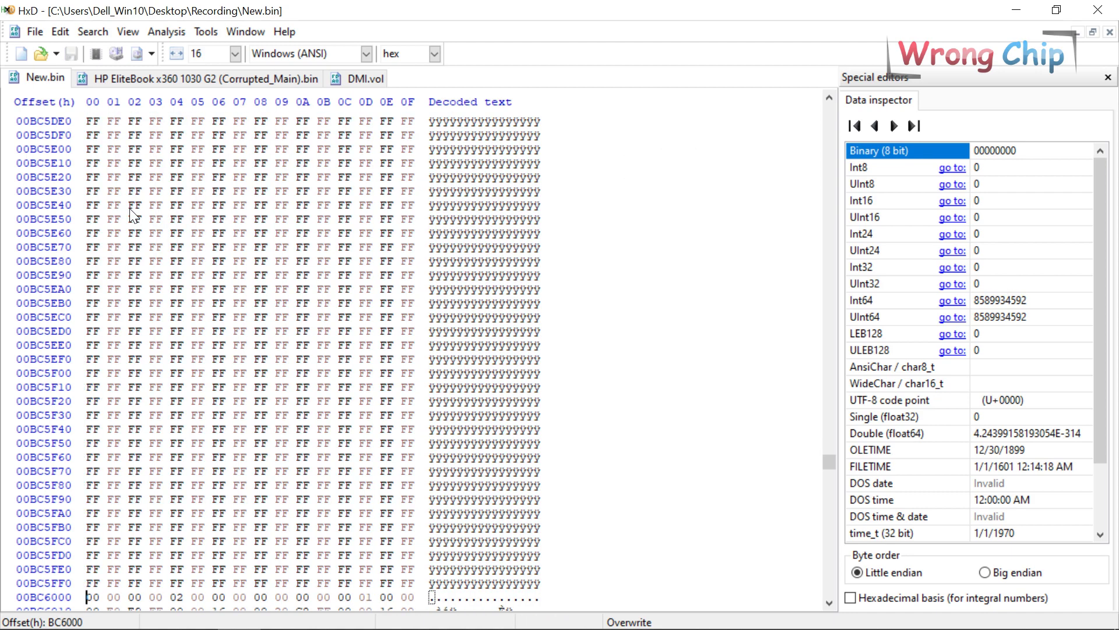
Step: Search New.bin for the laptop's serial number as text to confirm it is present
key("ctrl+f")
type("5CG8093CYF")
left_click(411, 230)
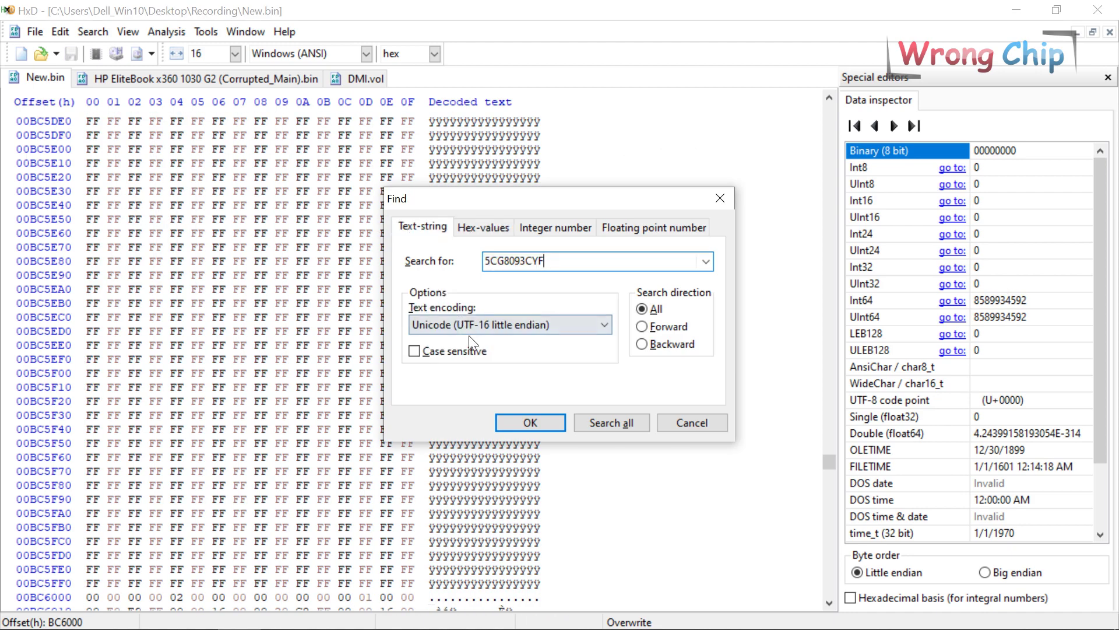
key("Return")
left_click_drag(471, 338, 508, 365)
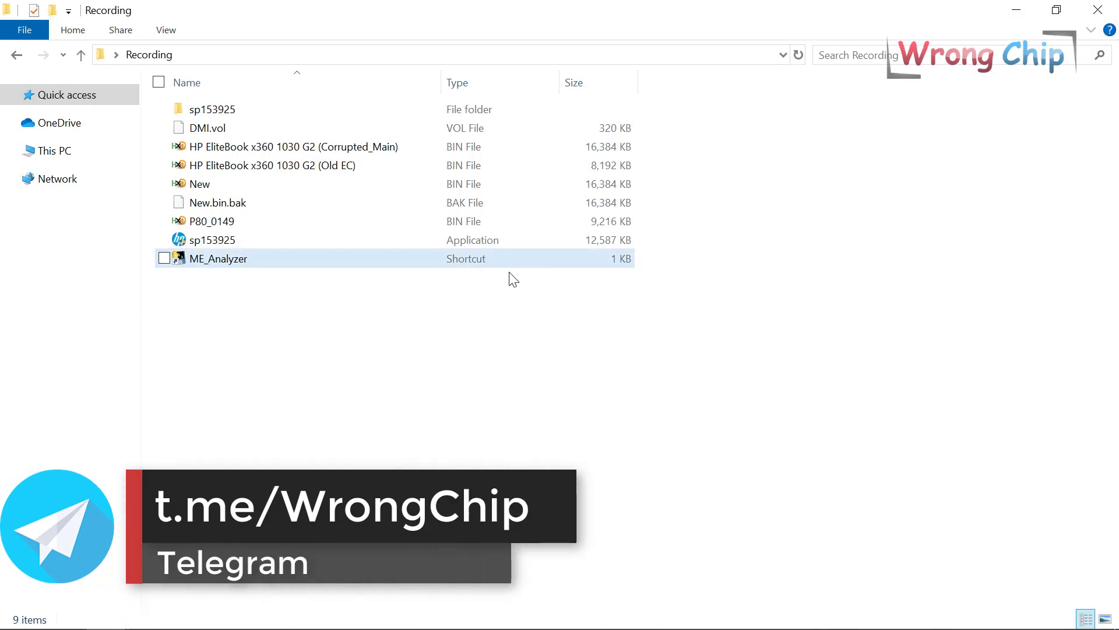
Step: Compare New.bin (Initialized) with the stock 11.8.50.3425 region (Unconfigured) in ME Analyzer
left_click_drag(225, 184, 225, 257)
left_click(215, 187)
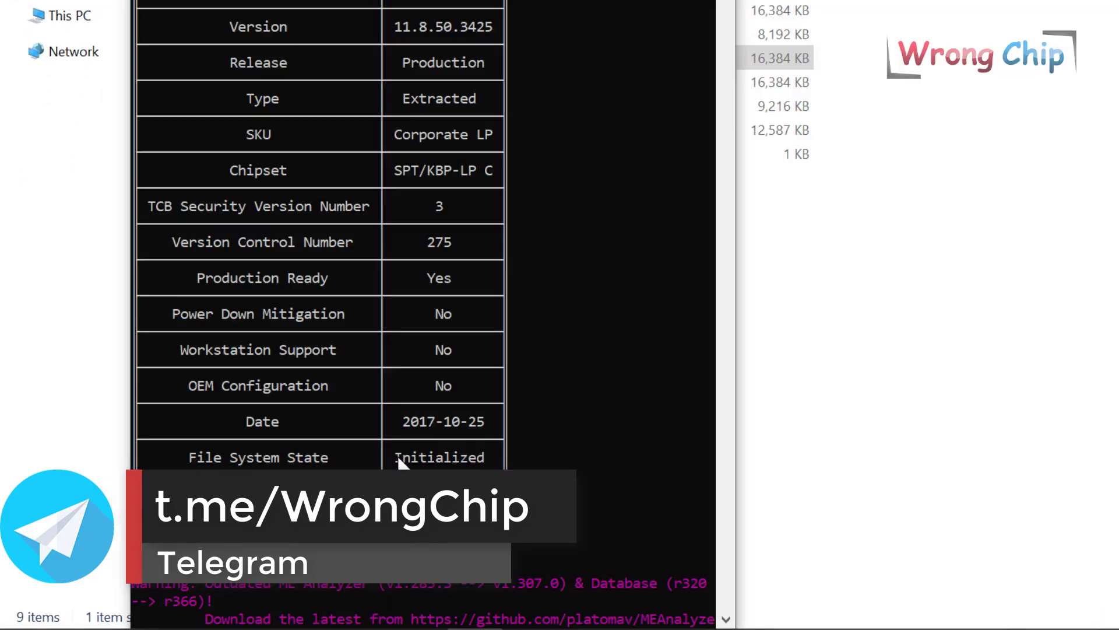
left_click_drag(307, 495, 370, 496)
left_click_drag(554, 425, 575, 430)
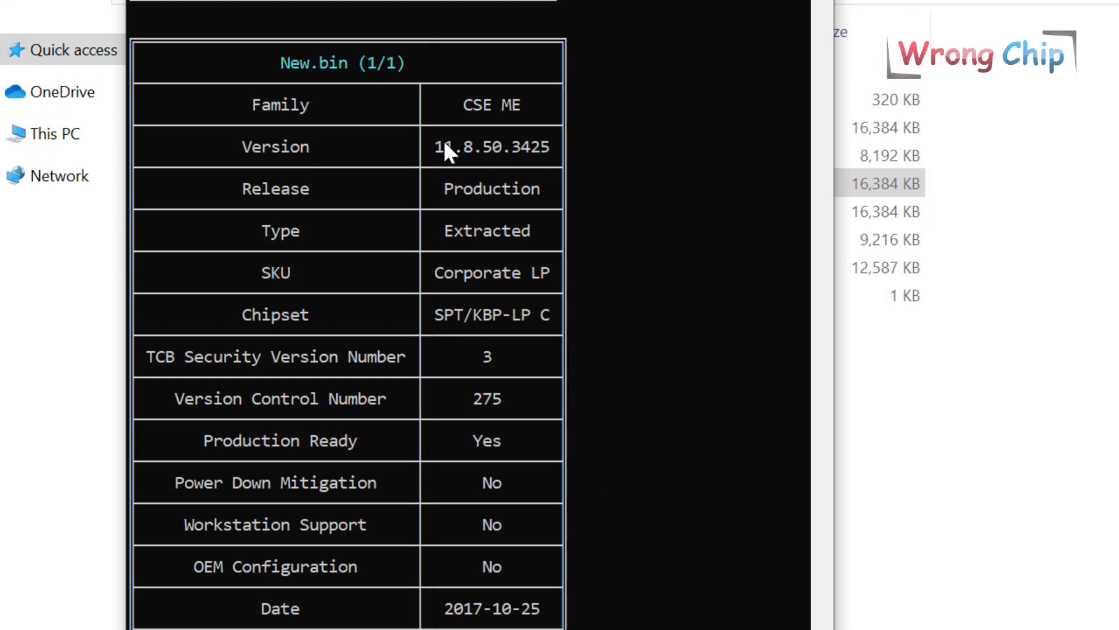
left_click_drag(436, 271, 484, 277)
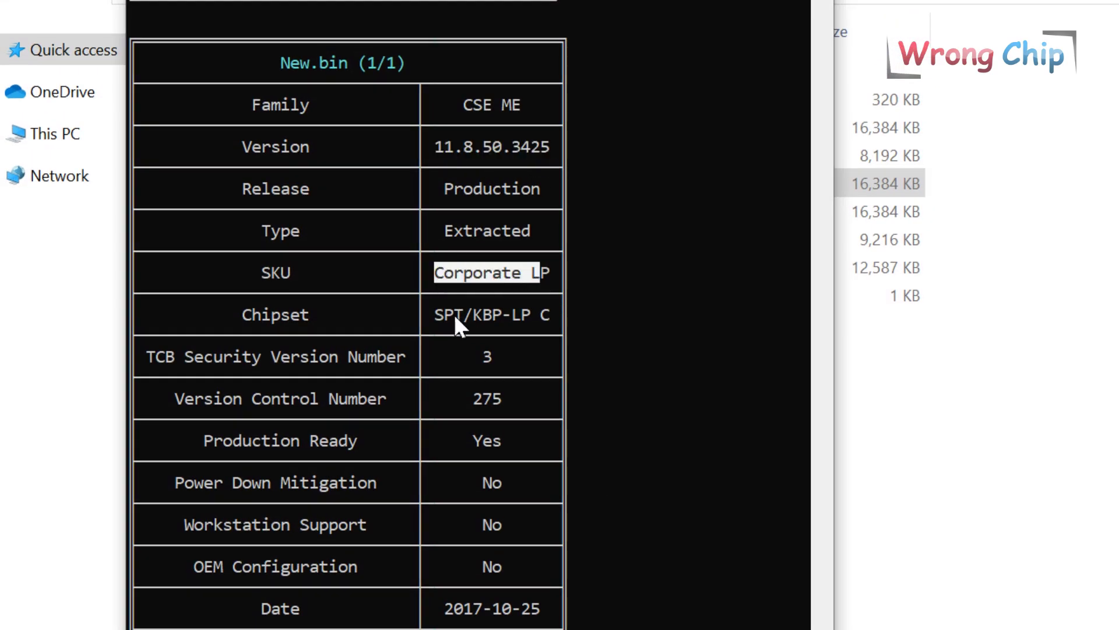
left_click_drag(436, 315, 549, 318)
left_click_drag(175, 482, 382, 483)
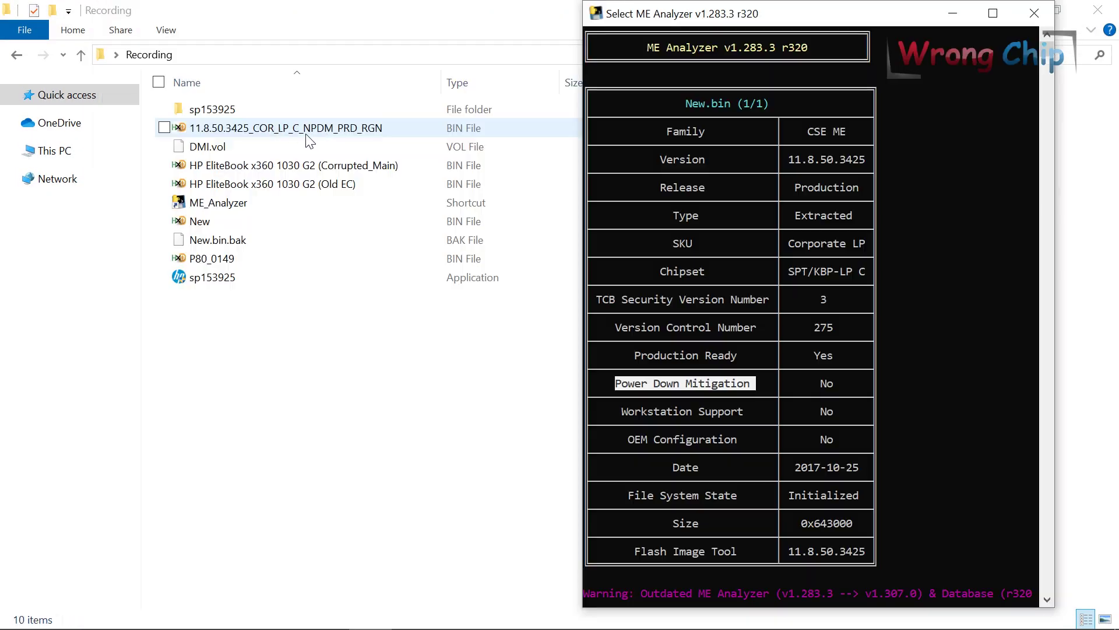
left_click_drag(309, 139, 213, 204)
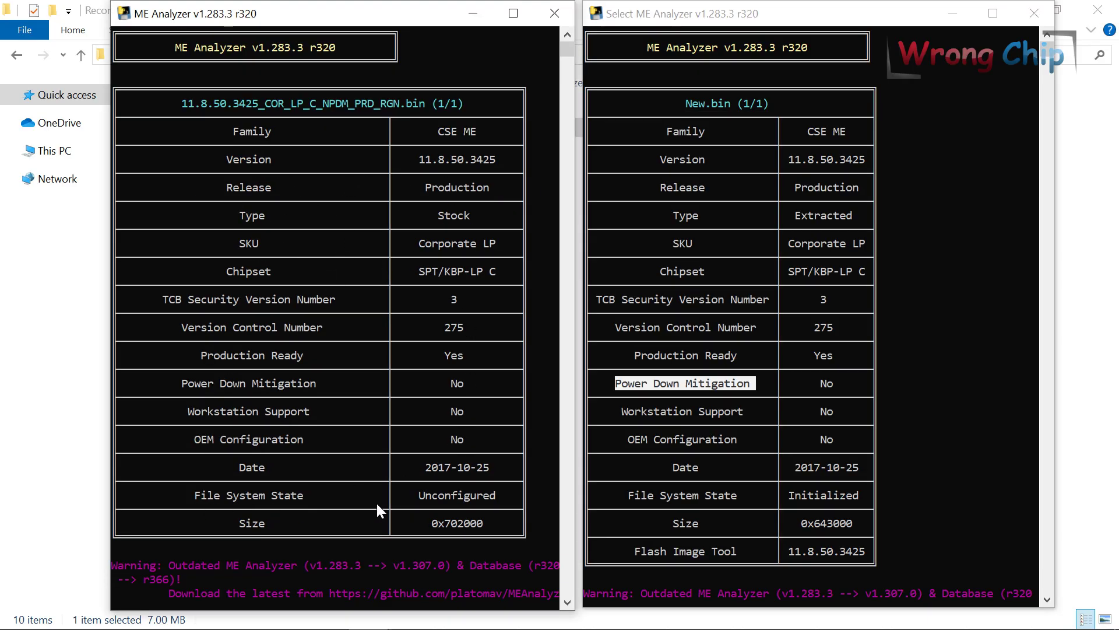
left_click(416, 497)
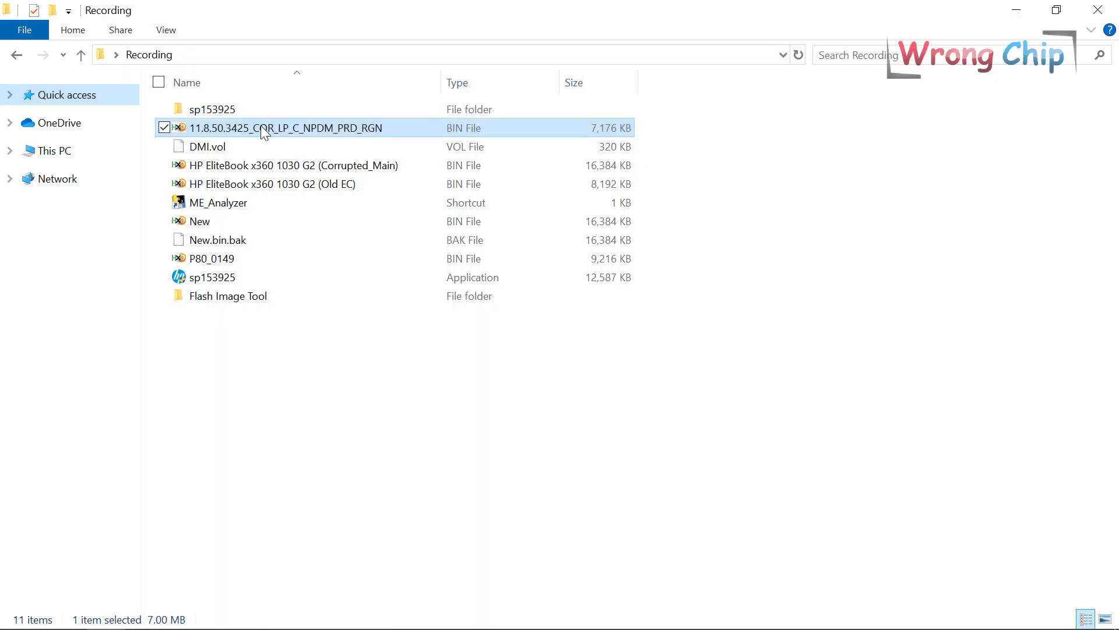
Step: Launch Flash Image Tool from WIN32, check its version, and load New.bin
double_click(227, 296)
double_click(236, 115)
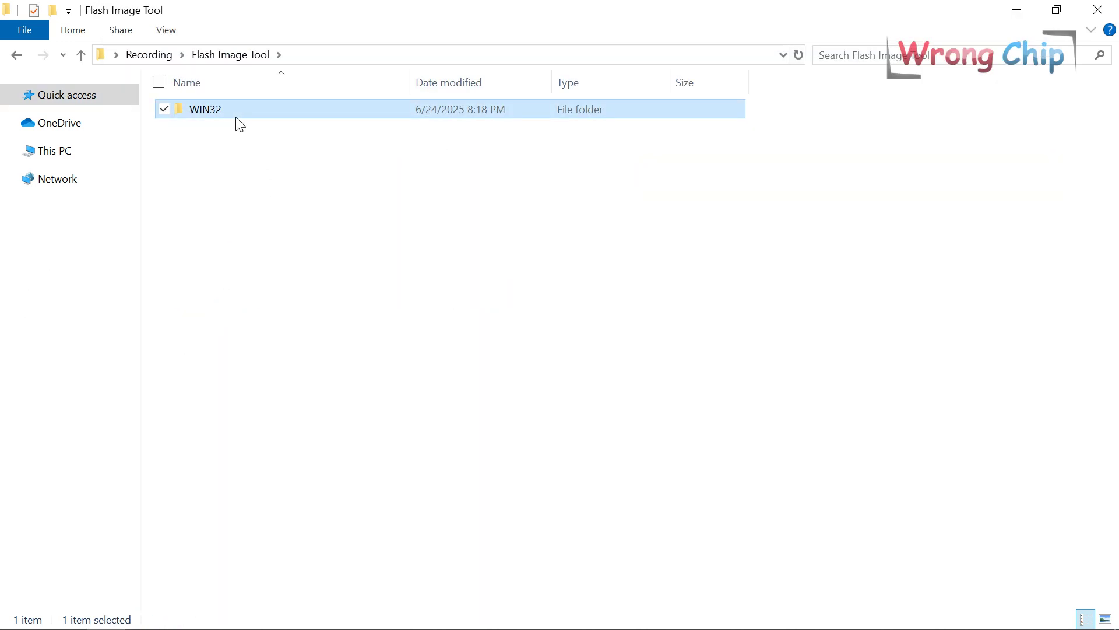
double_click(233, 116)
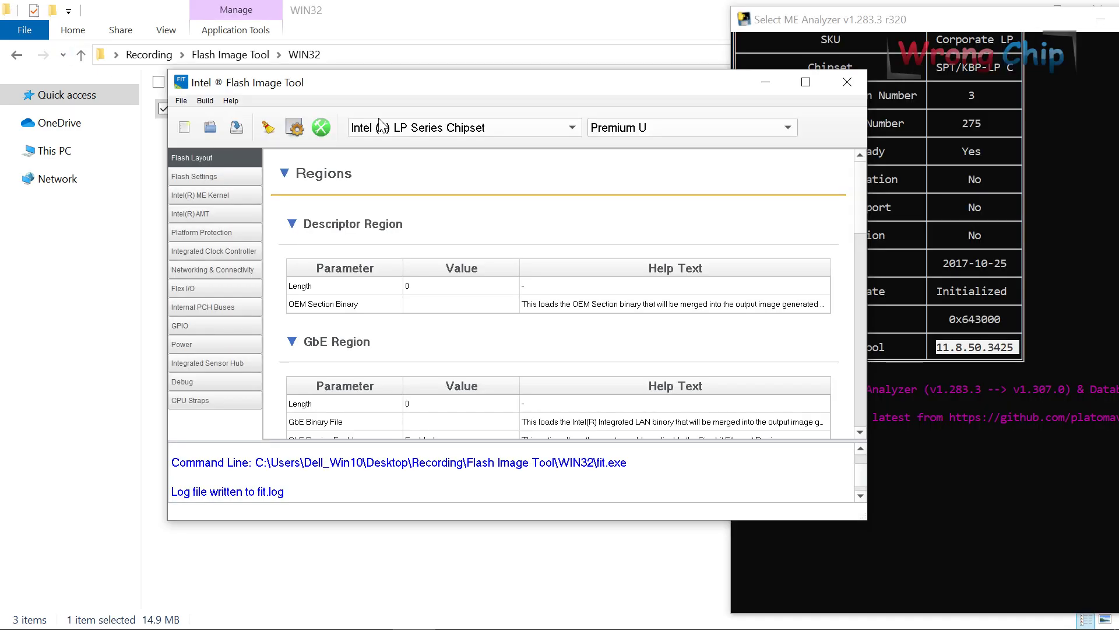
left_click(239, 101)
left_click(246, 124)
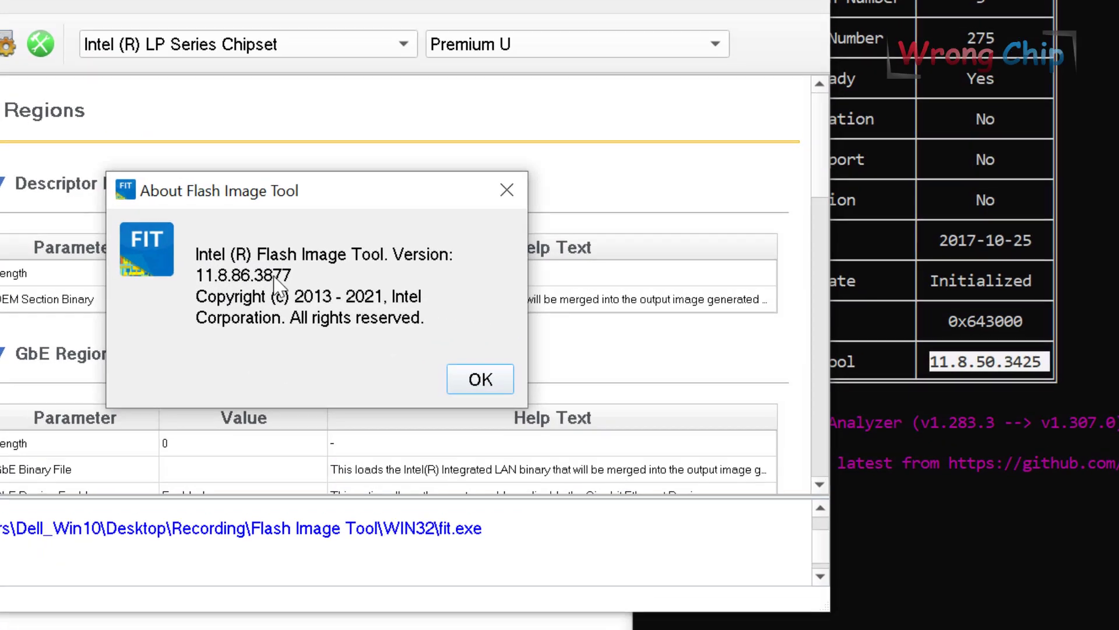
left_click(909, 362)
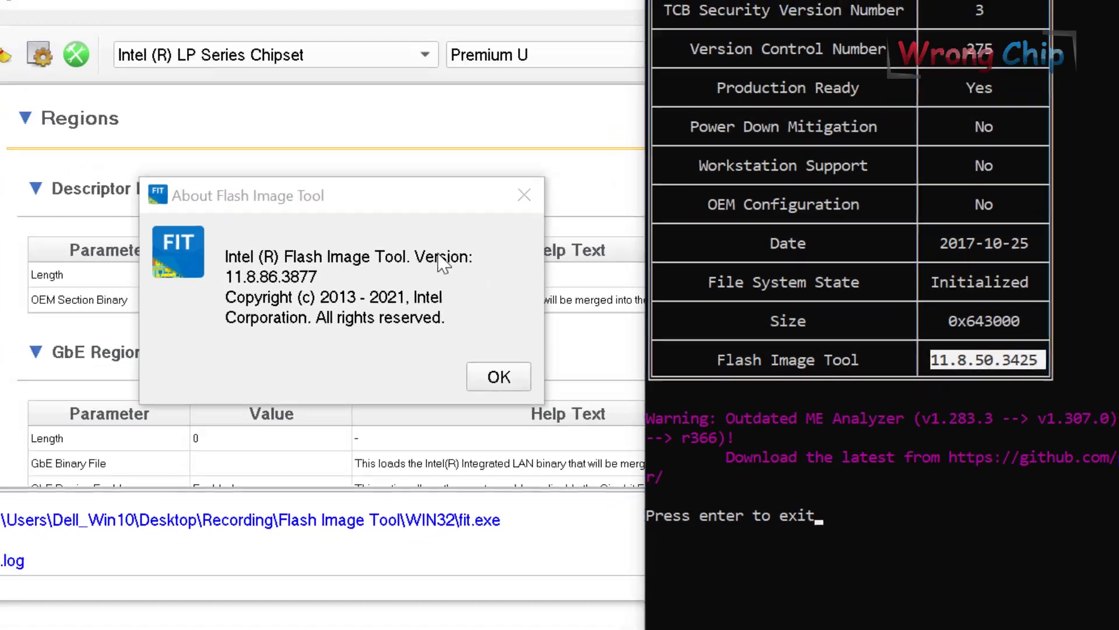
key("Return")
left_click_drag(179, 237, 521, 192)
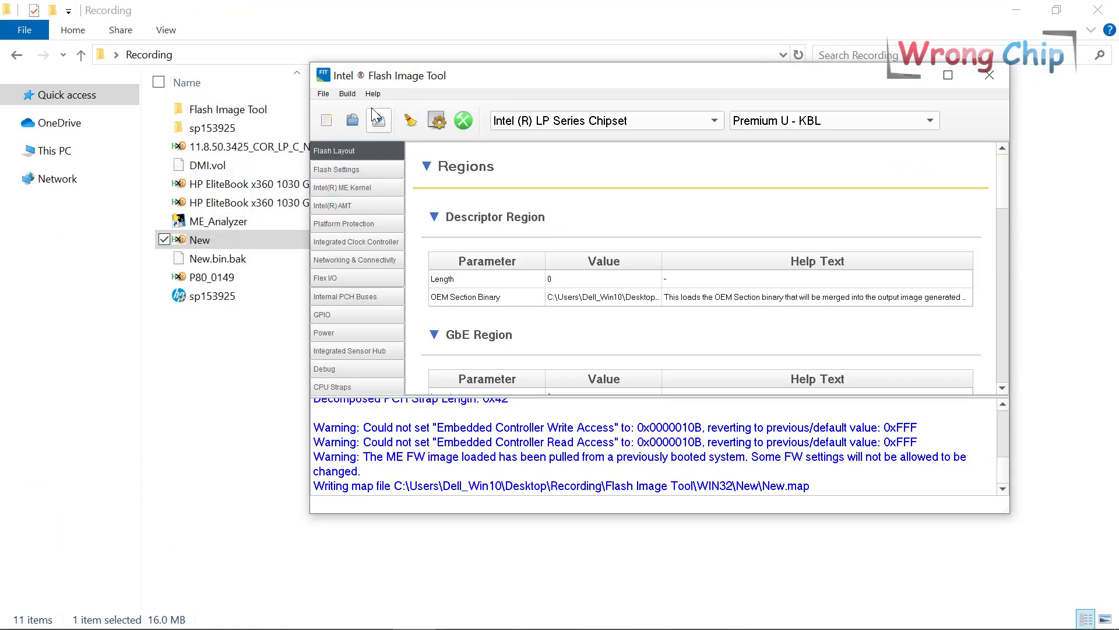
Step: Set Generate Intermediate Files to No in the Build Settings
left_click(348, 94)
left_click(385, 131)
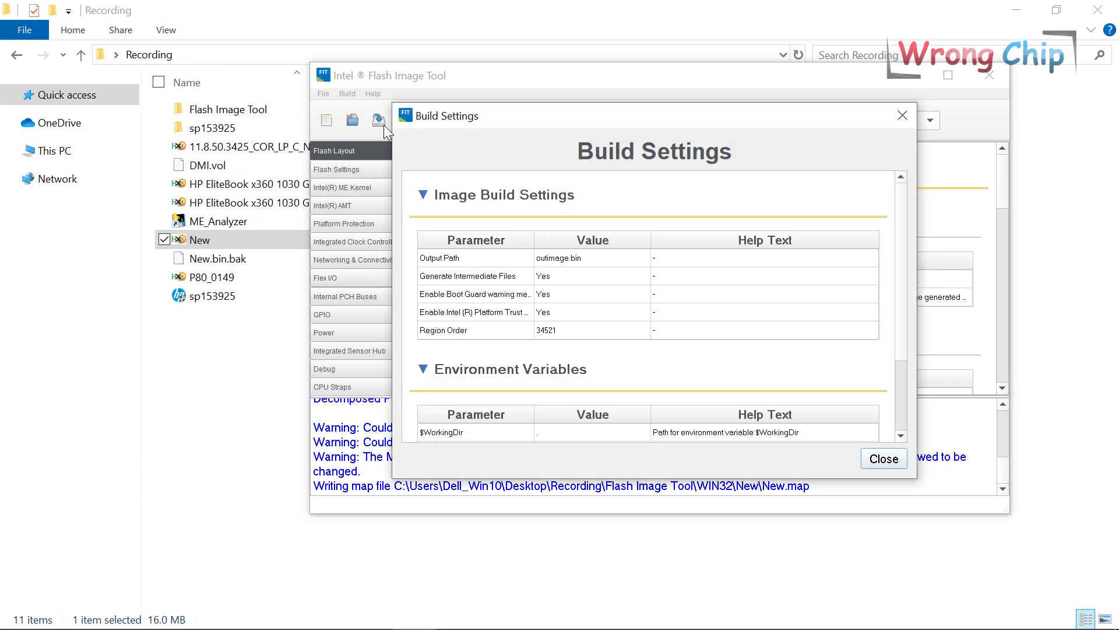
left_click(607, 275)
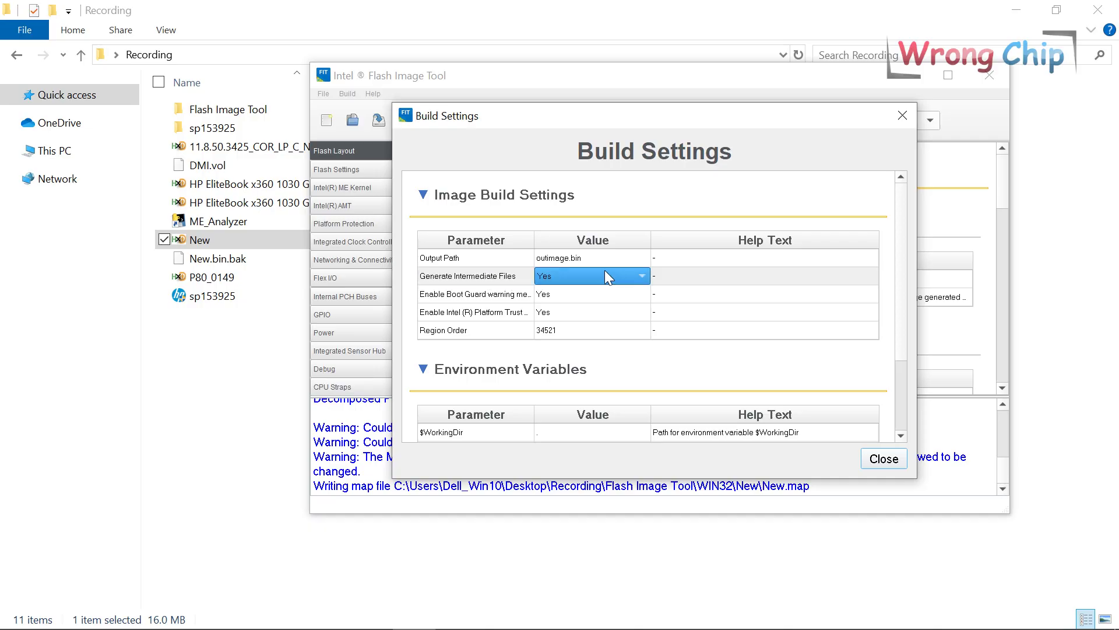
left_click(604, 270)
left_click(598, 271)
left_click(903, 116)
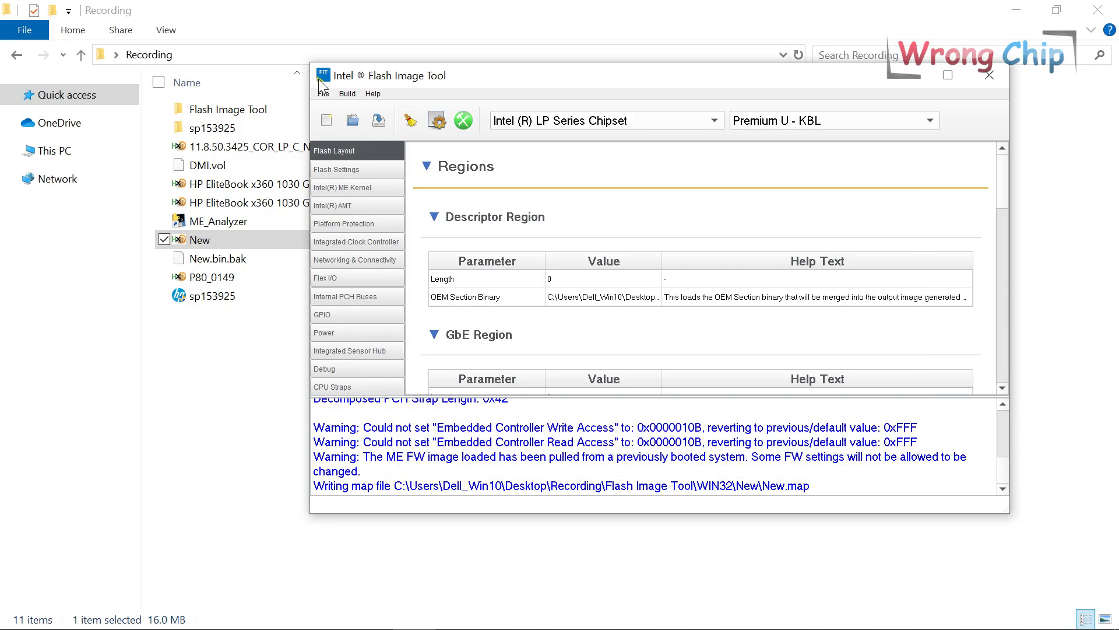
Step: Save the configuration as Untitled.xml
left_click(323, 93)
left_click(362, 153)
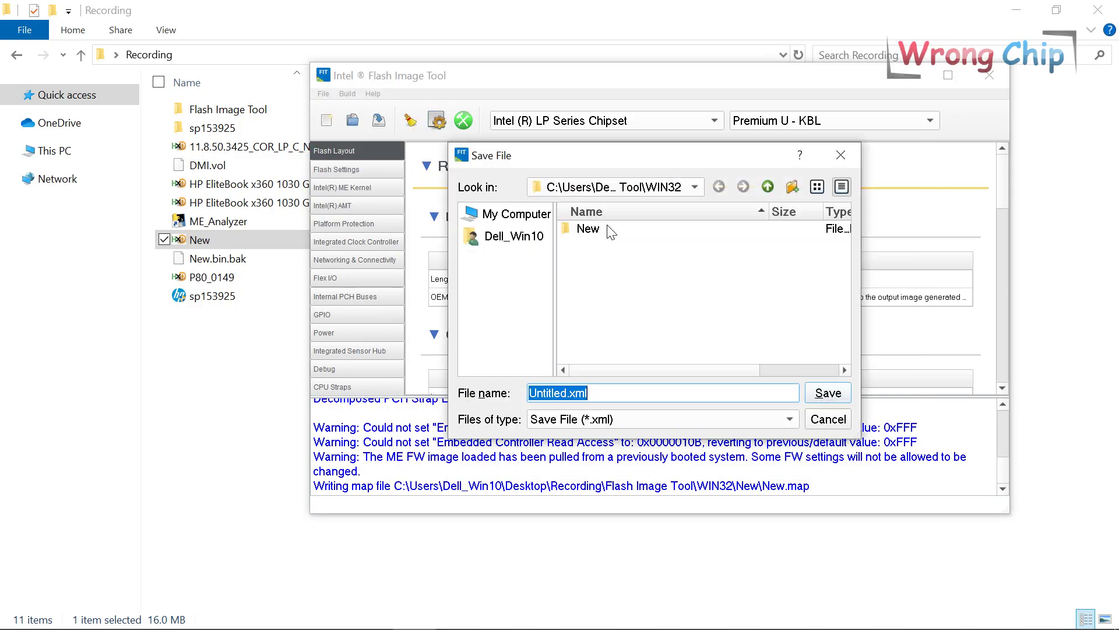
left_click(812, 390)
Step: In WIN32\New\Decomp, rename the extracted ME Region file to aa
left_click(362, 149)
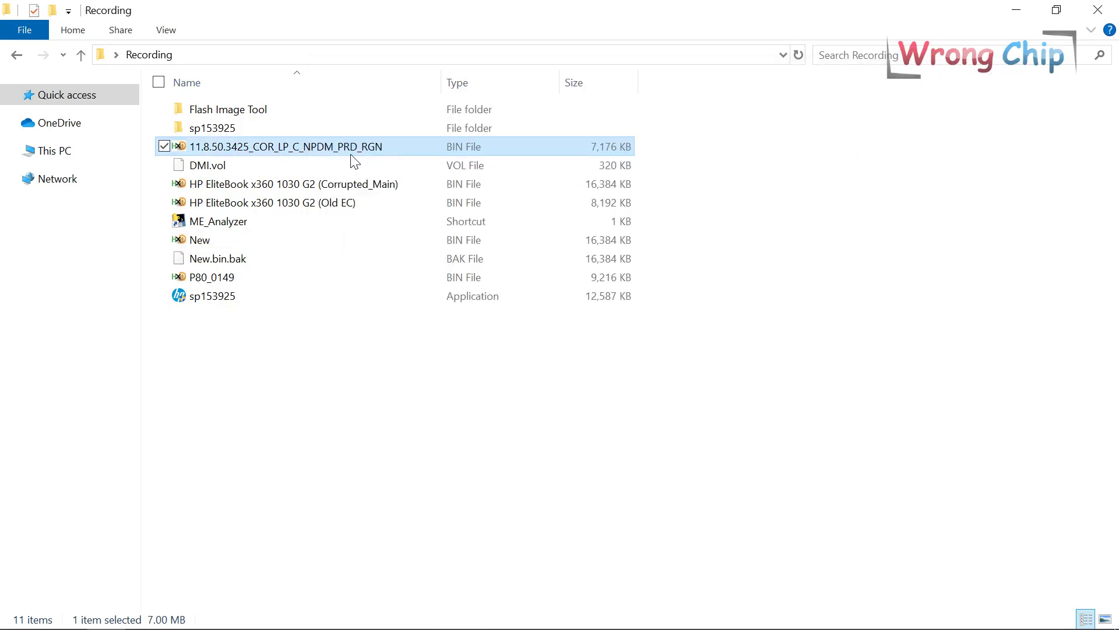
double_click(266, 113)
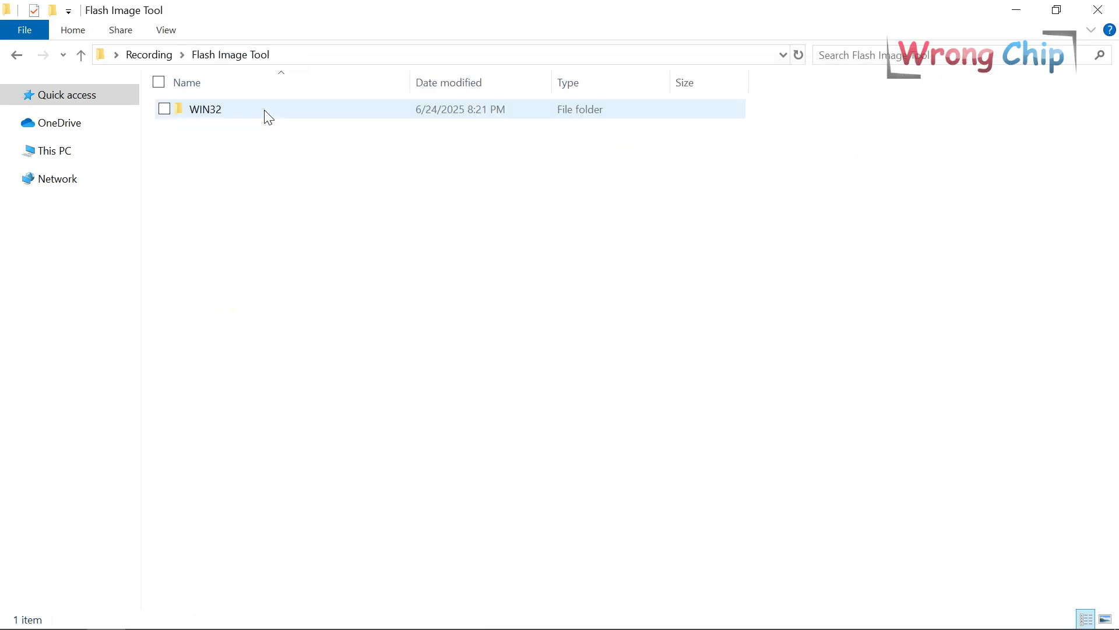
double_click(266, 115)
double_click(267, 115)
double_click(267, 115)
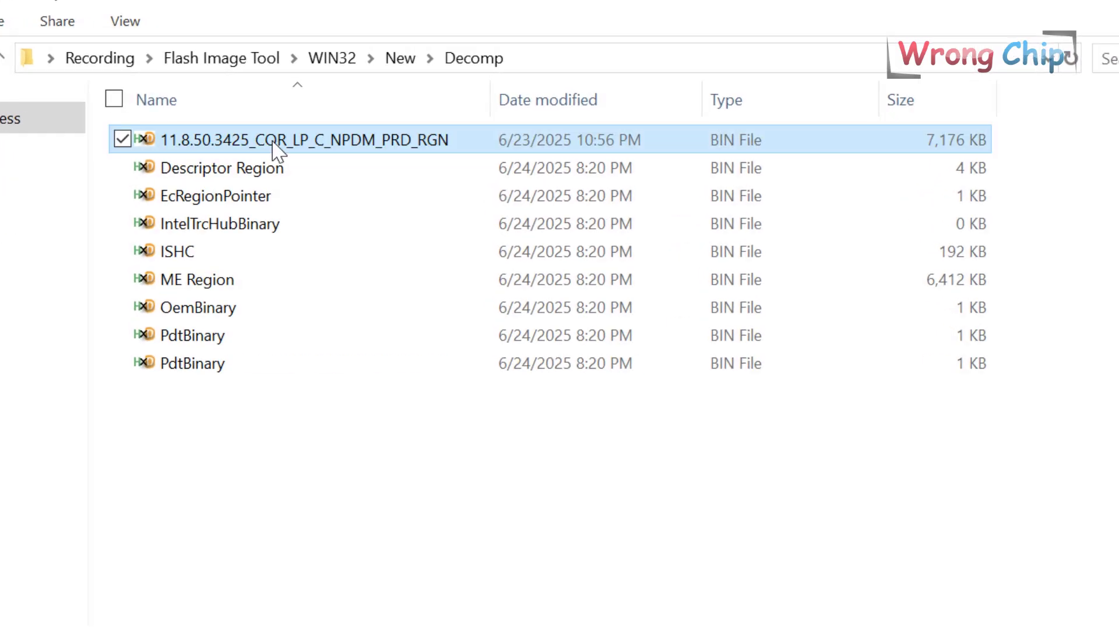
key("m")
key("F2")
key("ctrl+c")
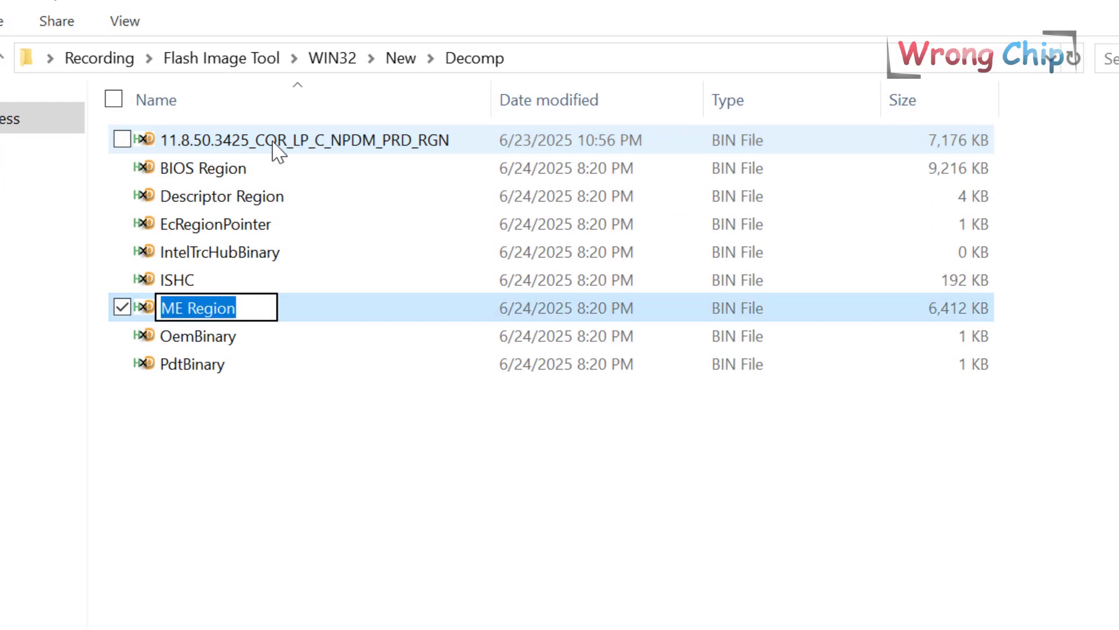
type("aa")
Step: Rename the clean 11.8.50.3425 region file to ME Region and permanently delete aa
left_click(265, 139)
key("F2")
key("ctrl+v")
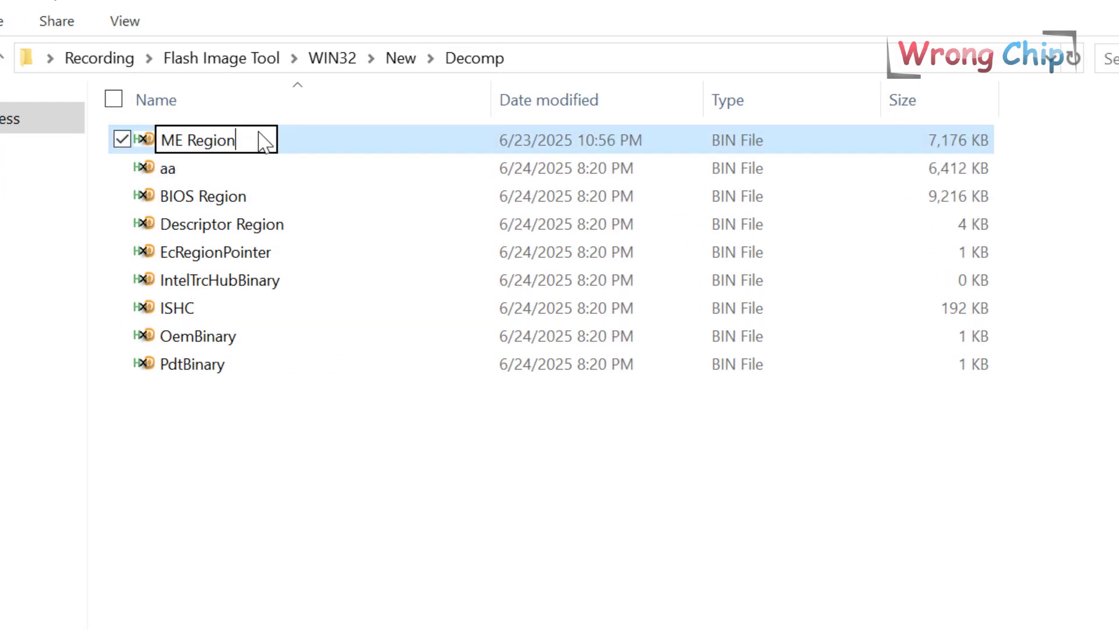
key("Return")
left_click(220, 143)
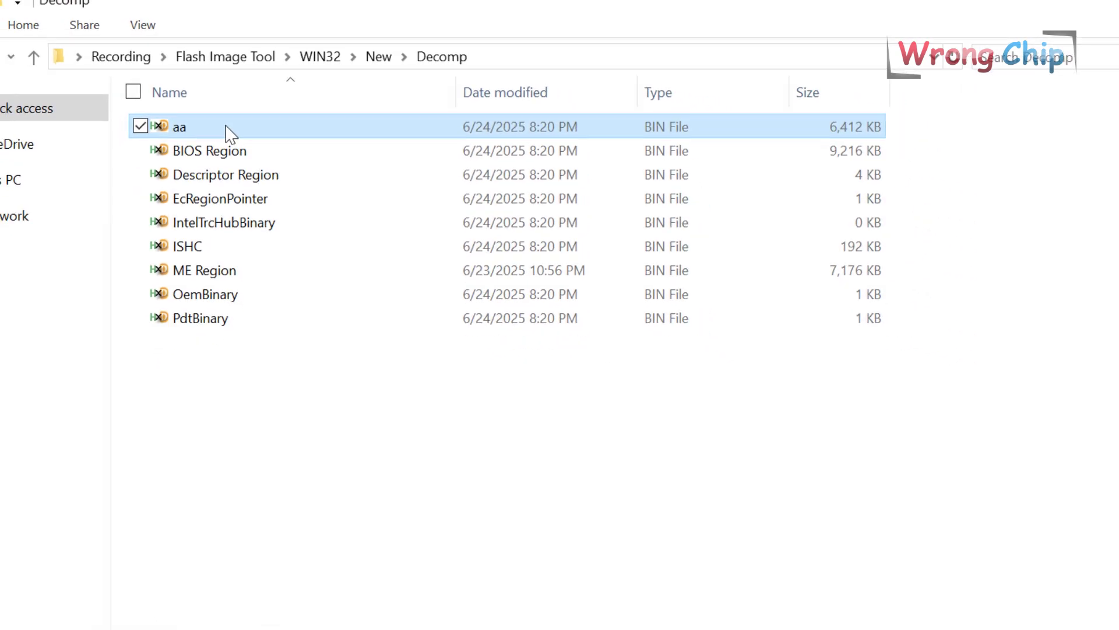
key("shift+Delete")
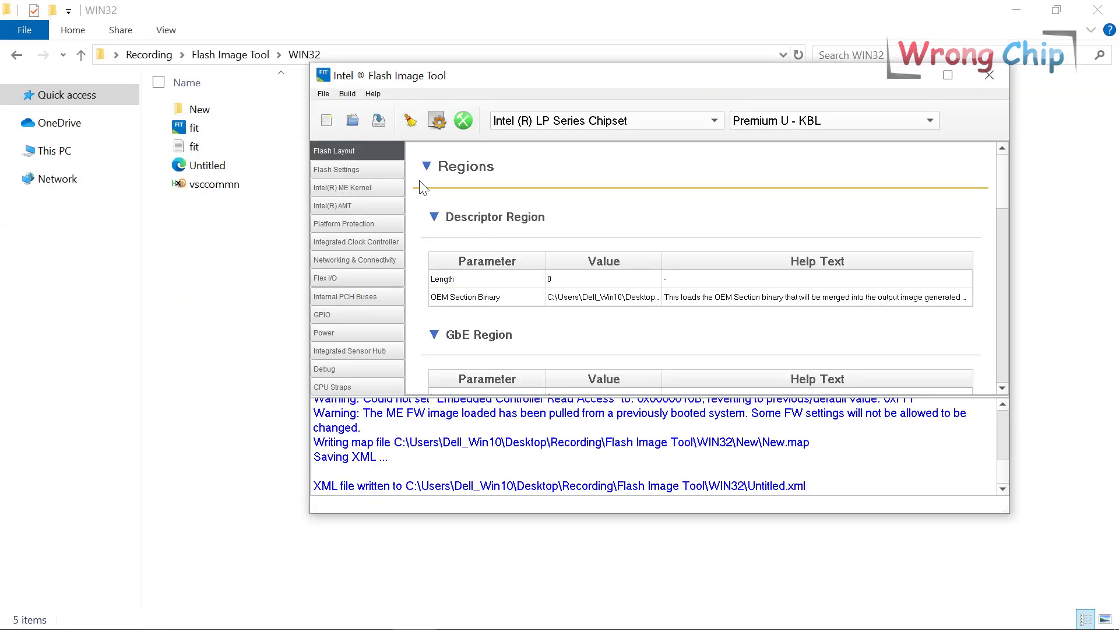
Step: Reload Untitled.xml and build outimage, accepting the Boot Guard and follow-up prompts
left_click(324, 93)
left_click(347, 116)
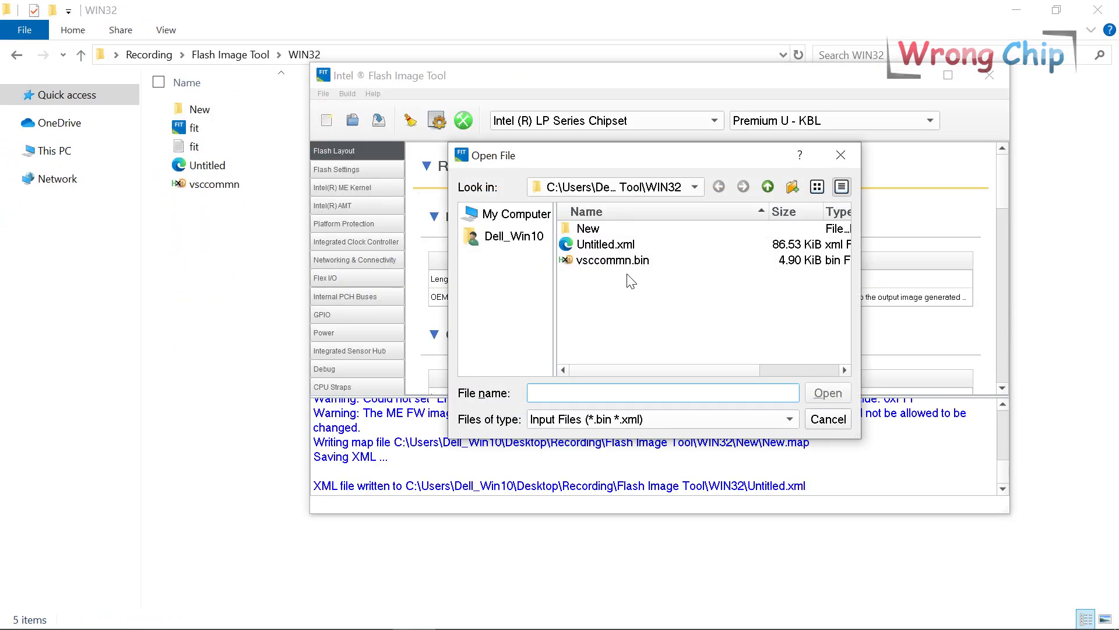
left_click(623, 251)
double_click(623, 251)
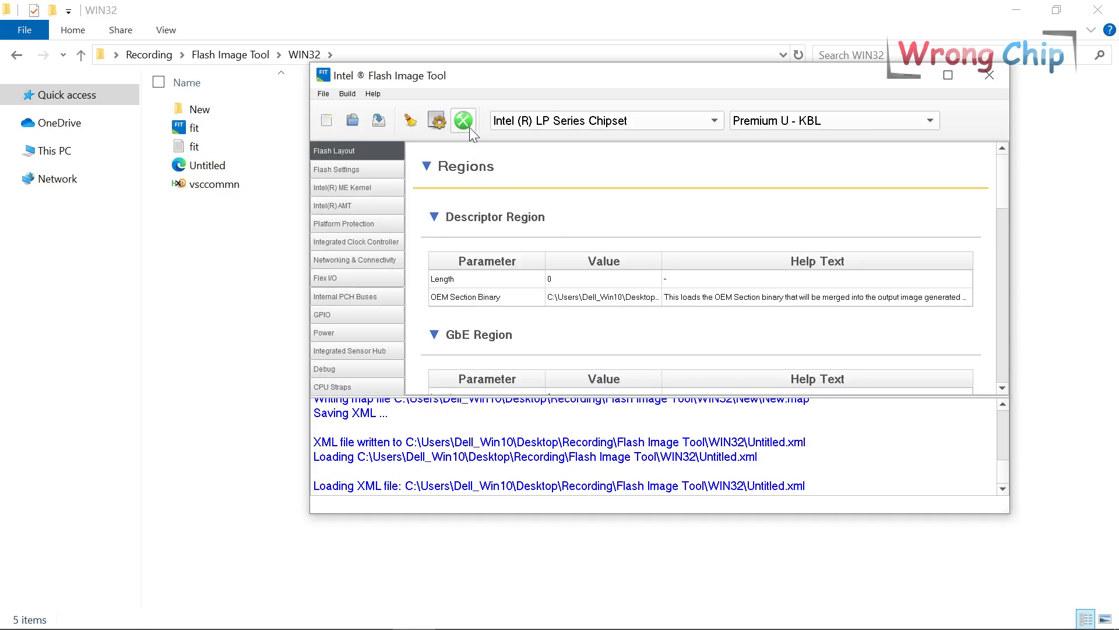
left_click(466, 123)
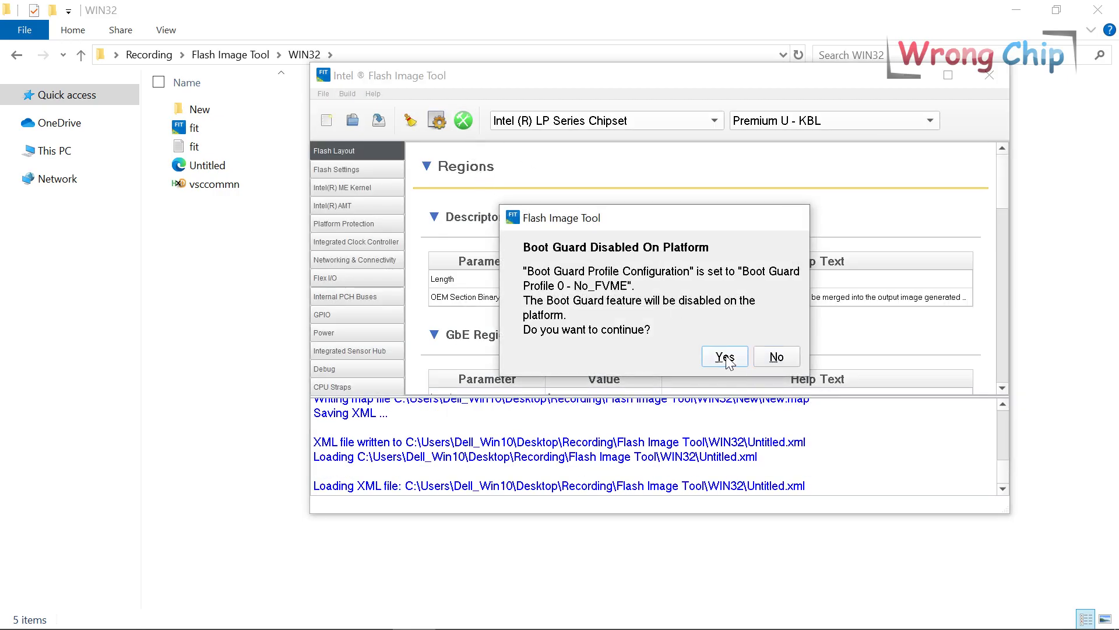
left_click(725, 357)
left_click(725, 349)
Step: Put a copy of outimage.bin in the Recording folder
left_click(259, 169)
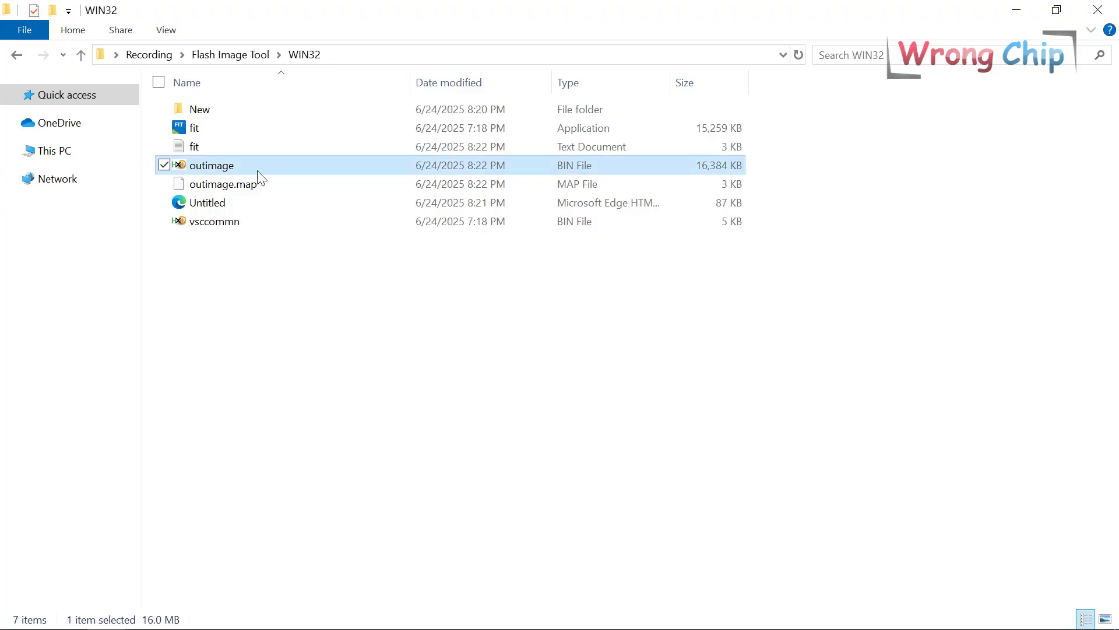
left_click(149, 54)
key("ctrl+v")
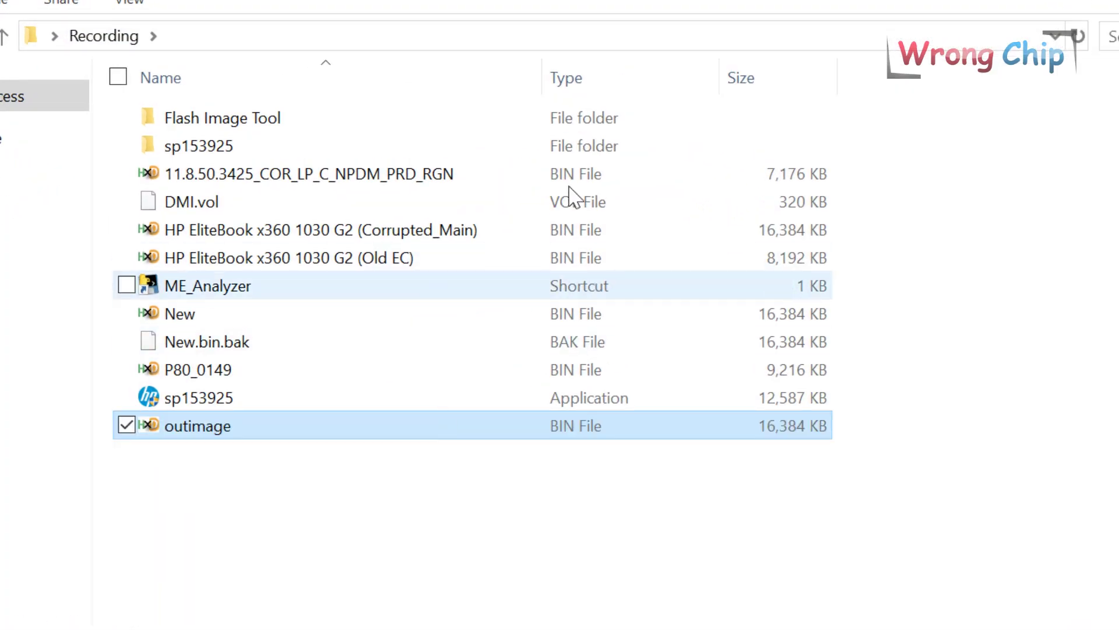
left_click(169, 374)
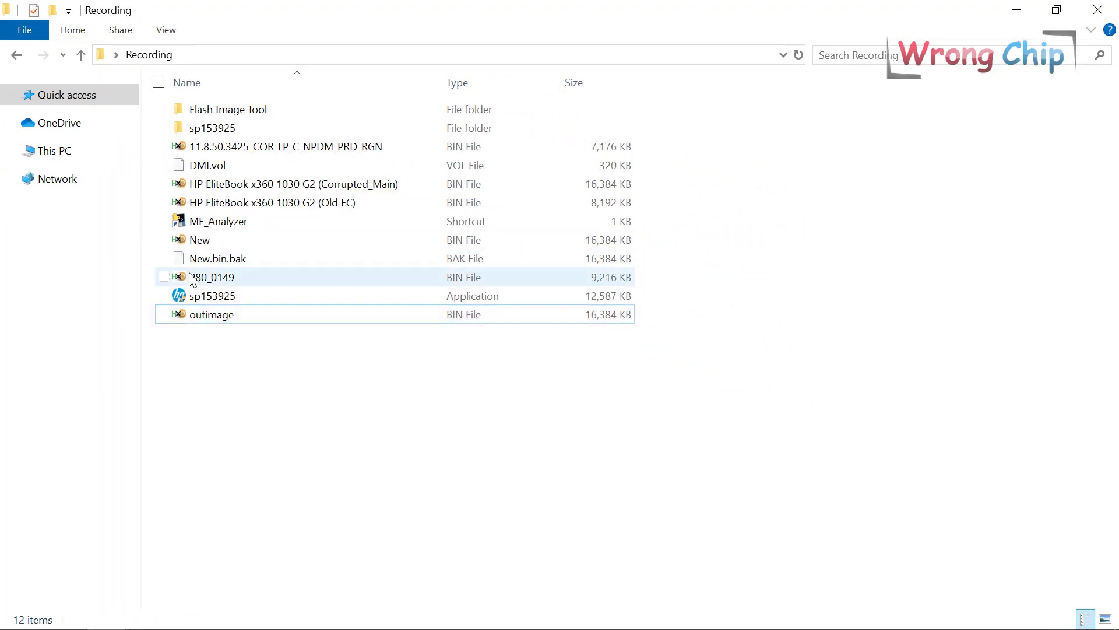
left_click_drag(209, 315, 211, 219)
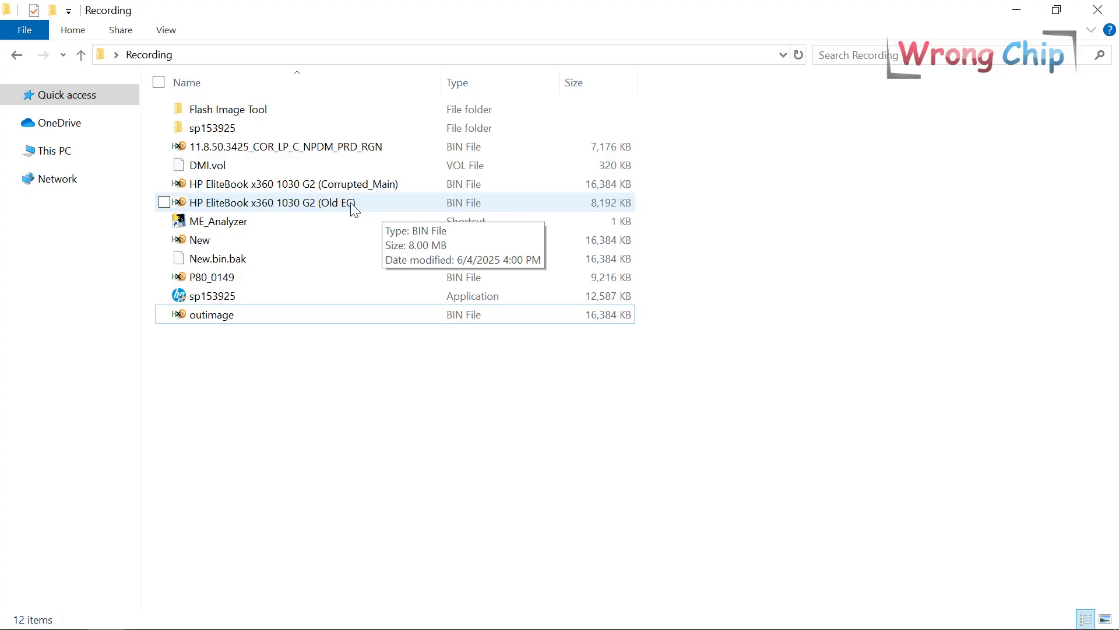
Step: Open the Old EC image in HxD and find 'p80' using Windows (ANSI) encoding
double_click(354, 204)
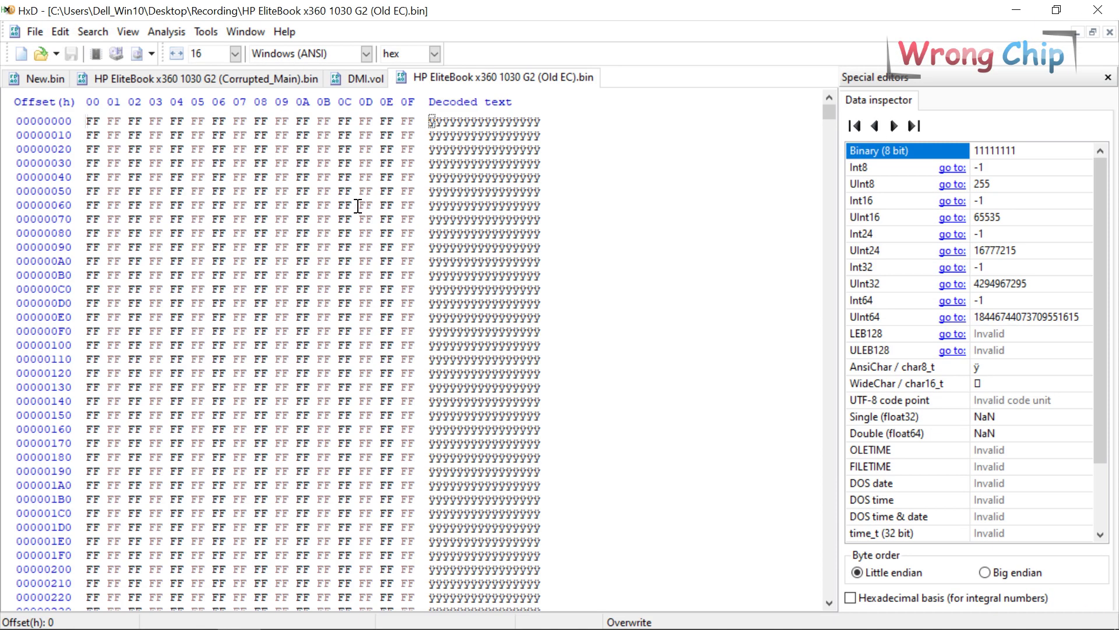
left_click_drag(395, 249, 542, 458)
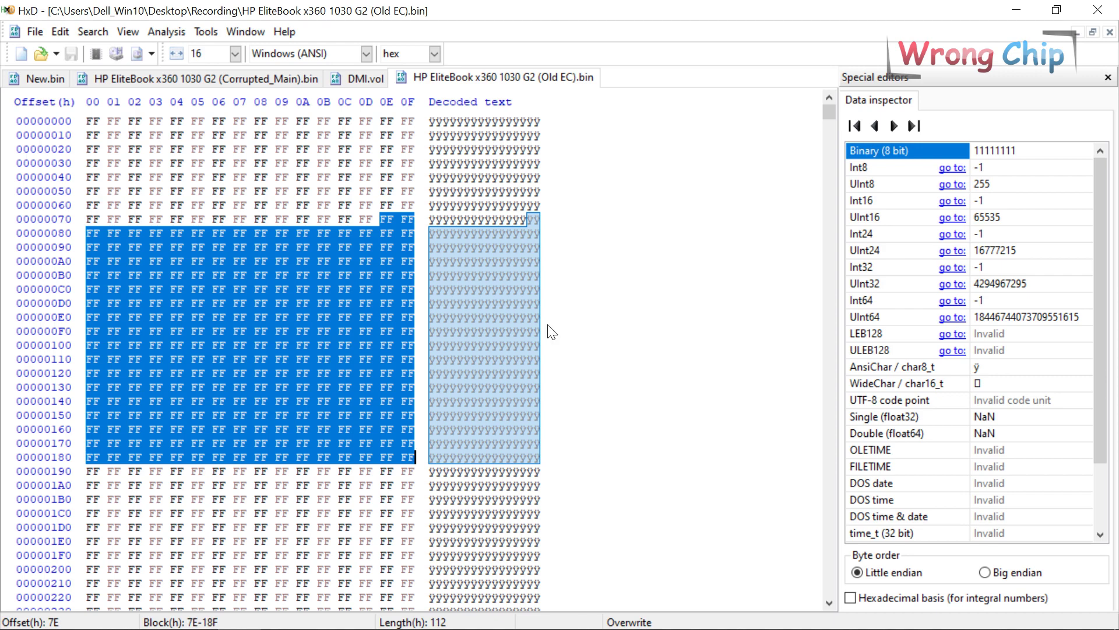
key("ctrl+f")
type("p80")
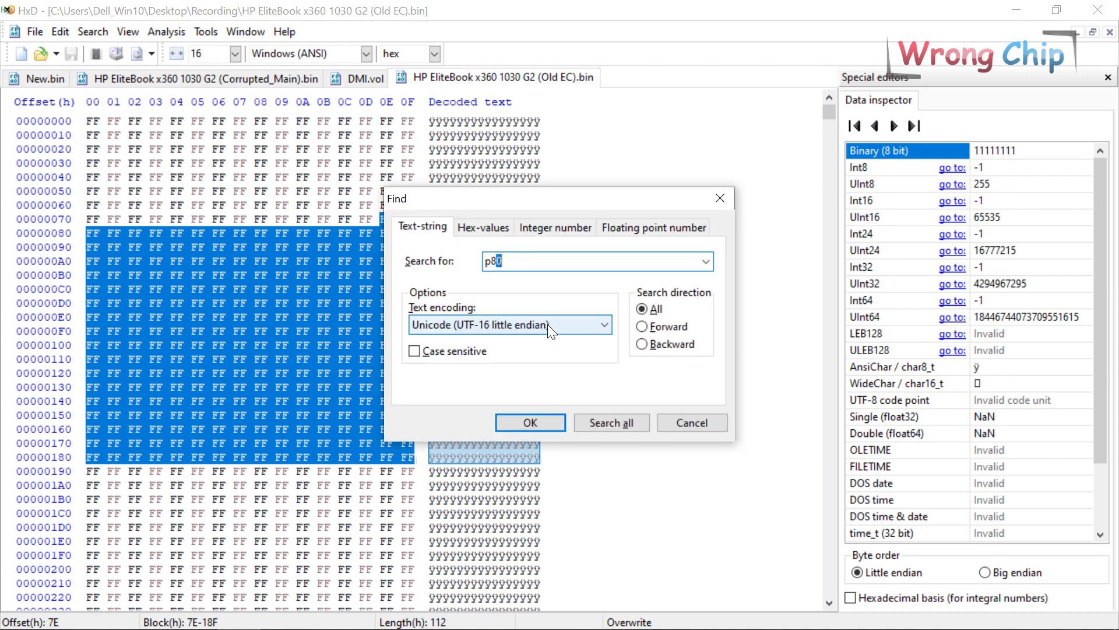
left_click(548, 325)
left_click(573, 342)
key("Return")
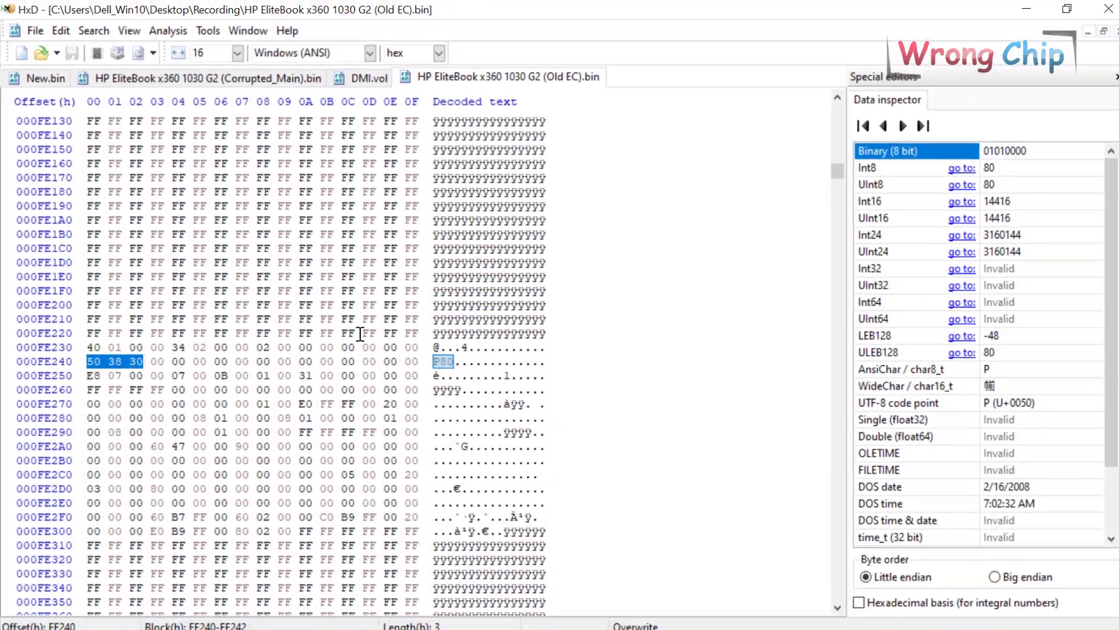
scroll(535, 434, "down", 3)
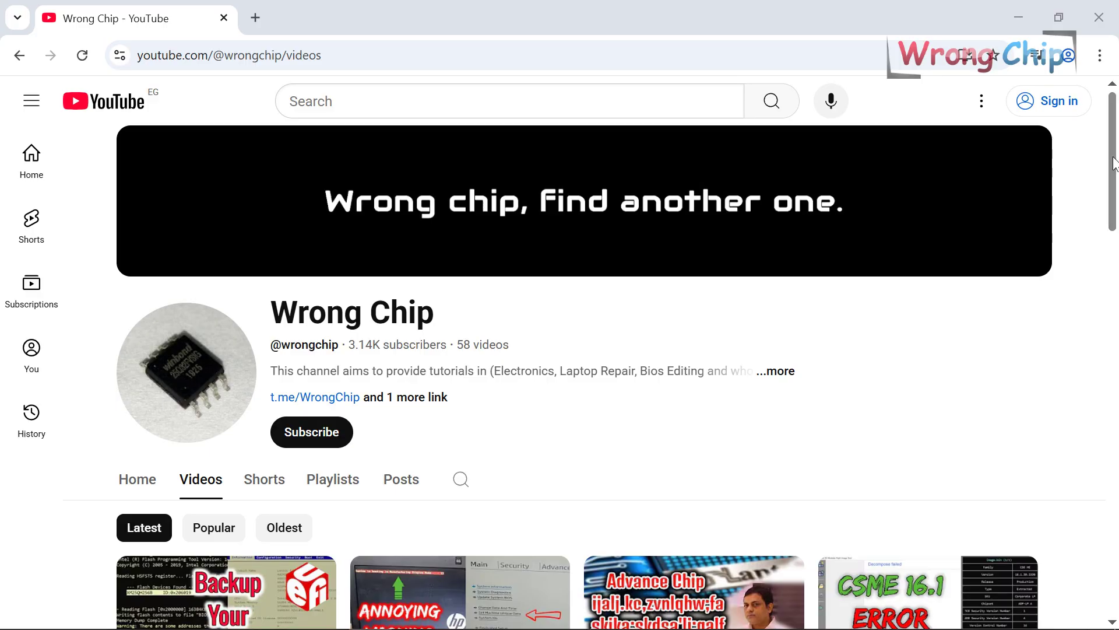
scroll(1110, 187, "down", 3)
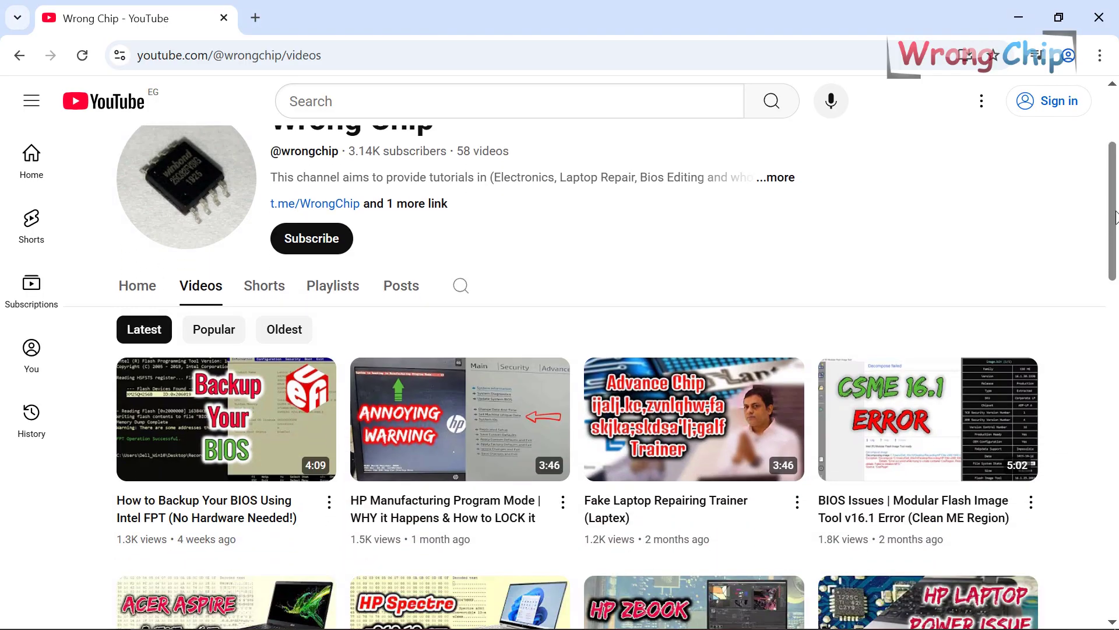